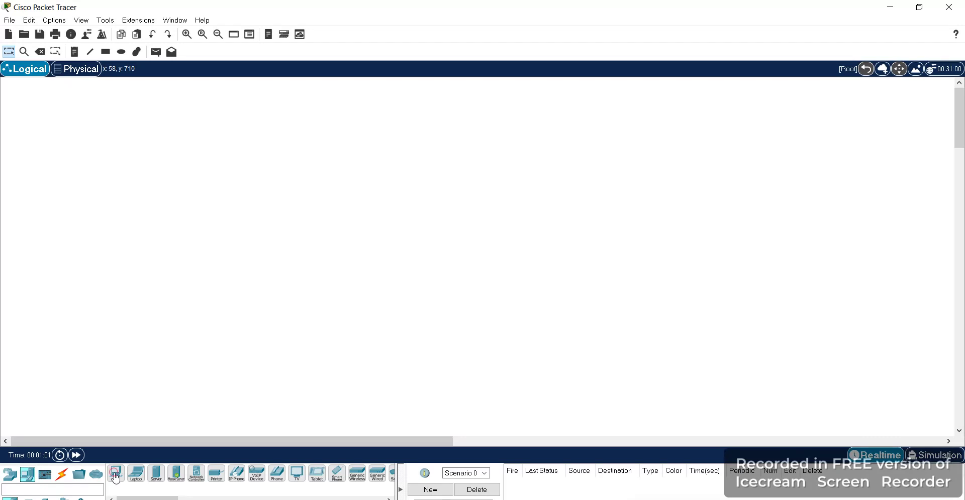
- Place three generic PCs (PC0, PC1, PC2) side by side on the workspace
click(116, 475)
click(233, 304)
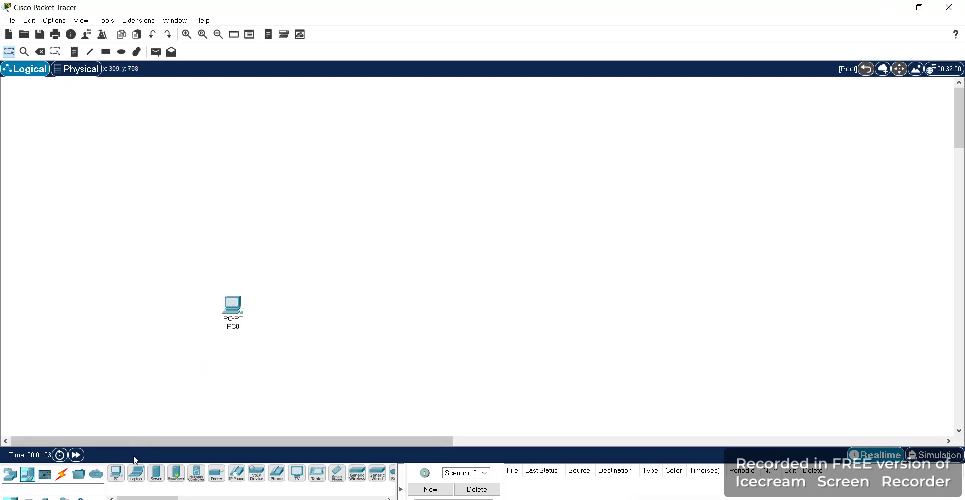
click(116, 475)
click(380, 251)
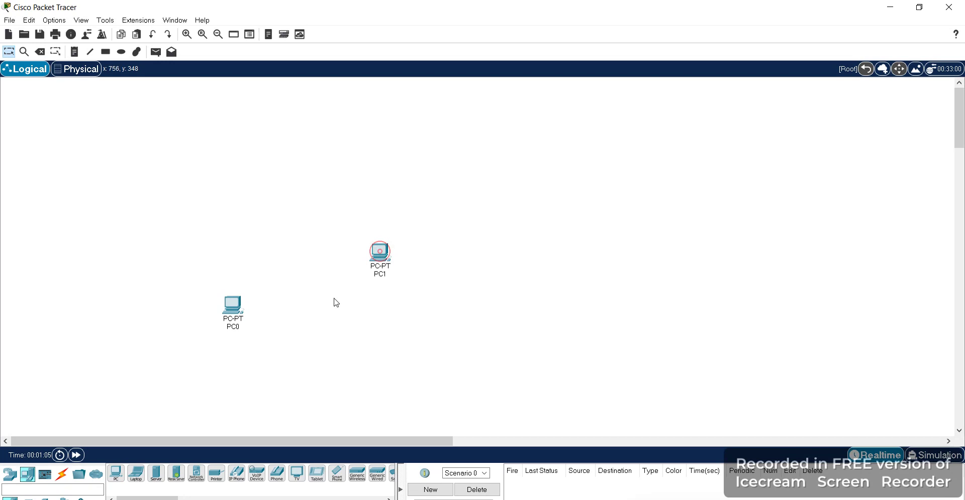
click(116, 475)
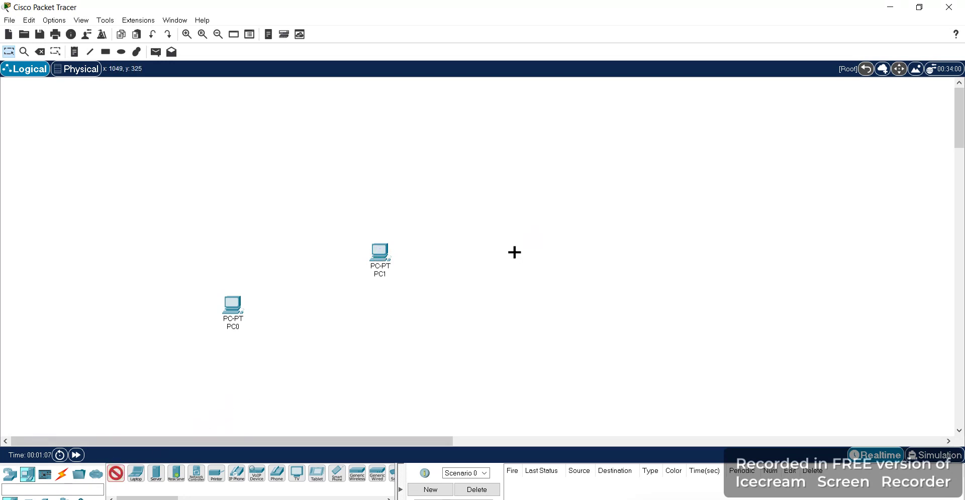
click(475, 255)
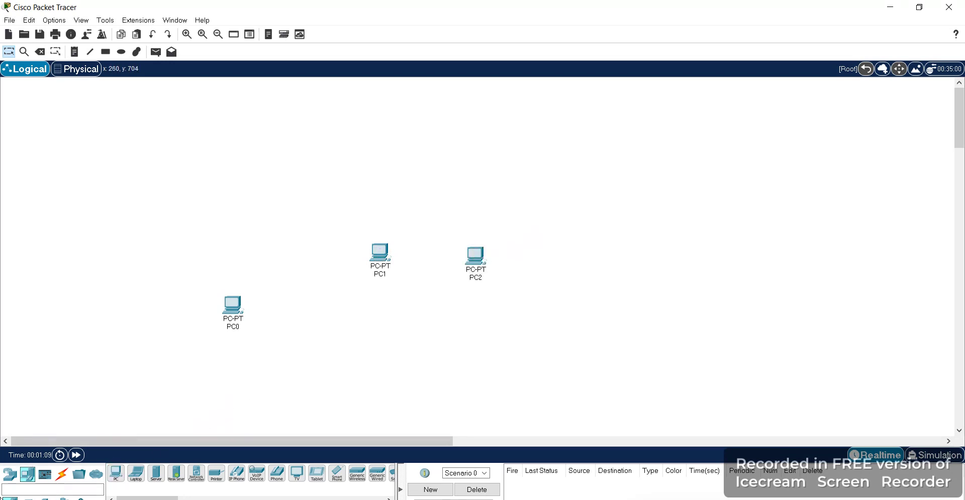
- Add a 2960 switch (Switch0) above the PCs and pick the Server device to add
click(10, 475)
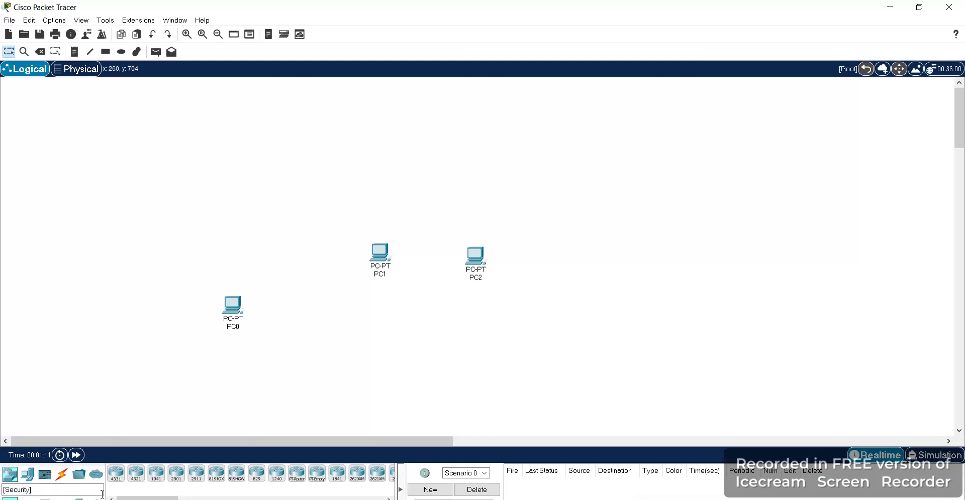
click(28, 475)
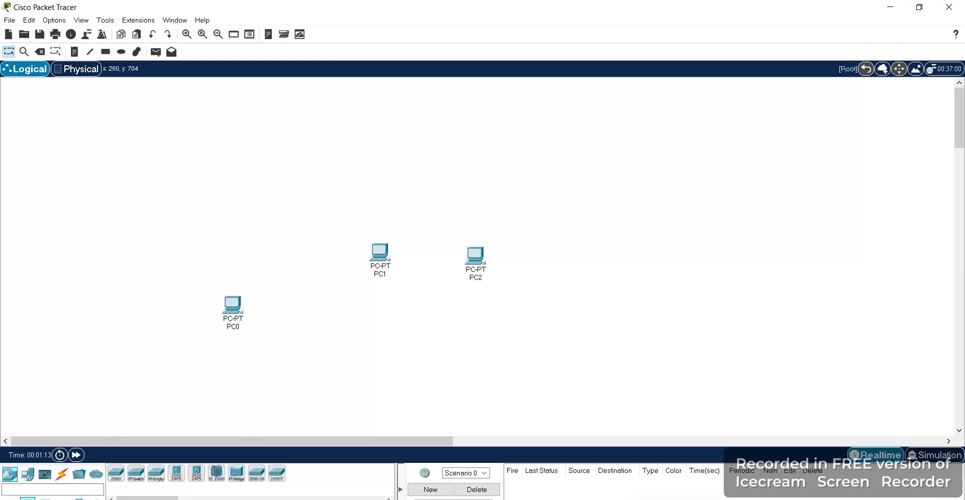
click(116, 473)
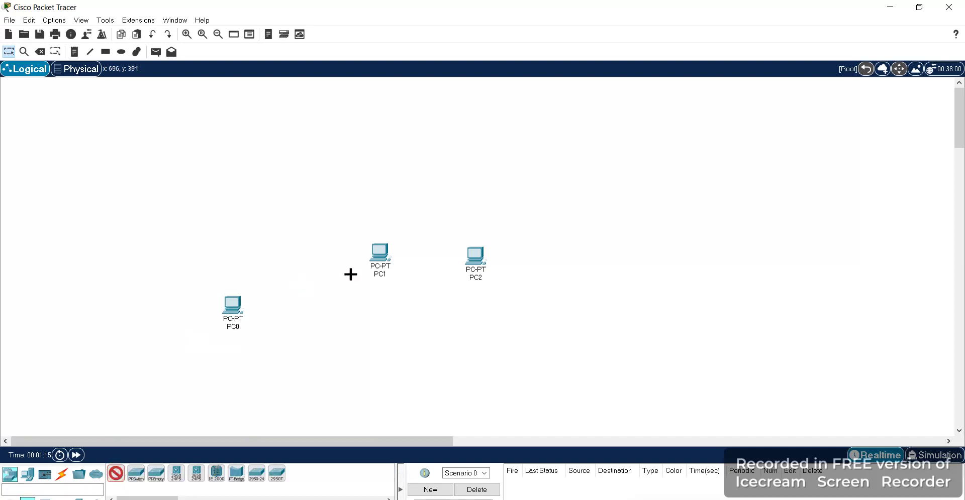
click(312, 196)
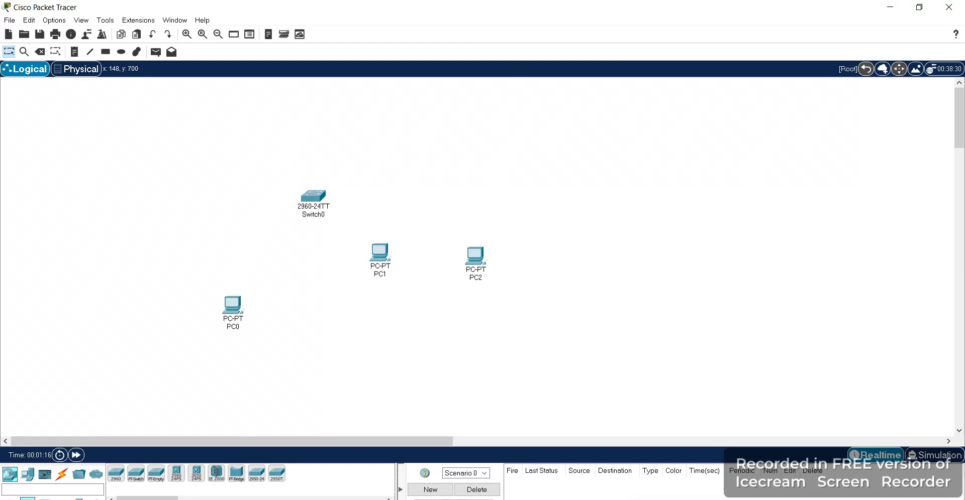
click(28, 474)
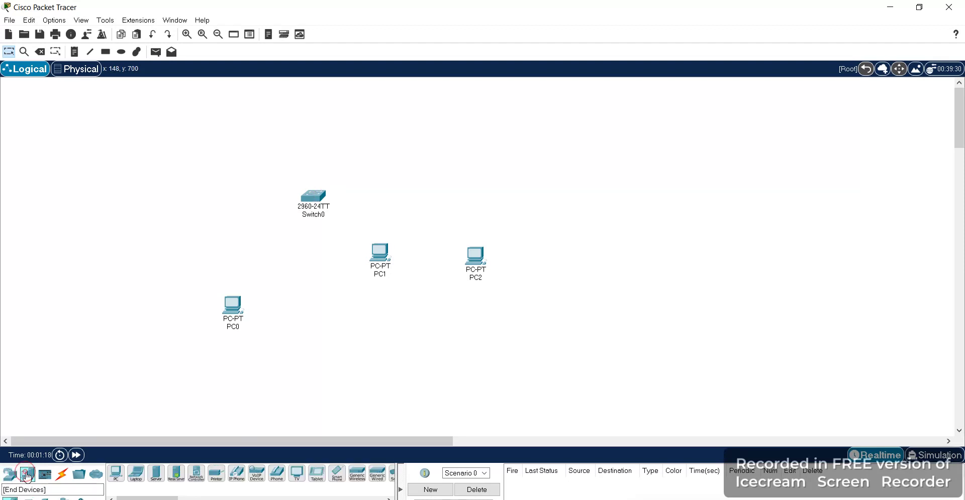
click(157, 473)
- Place Server0 at the upper left and cable PC0 to Switch0 using automatic connection
click(181, 155)
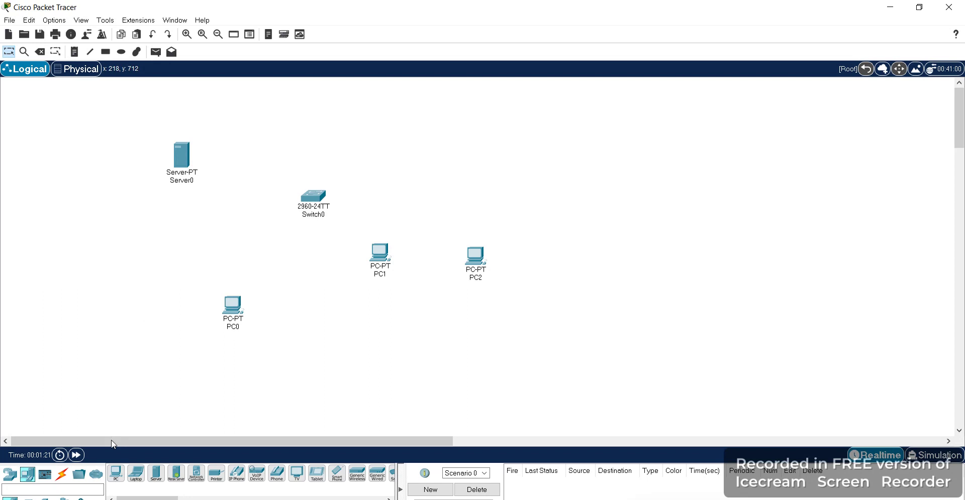
click(62, 475)
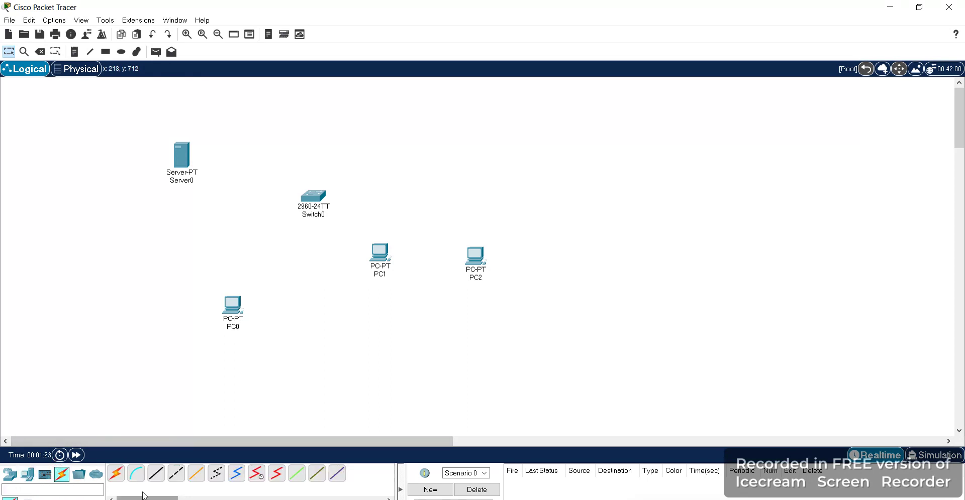
click(116, 474)
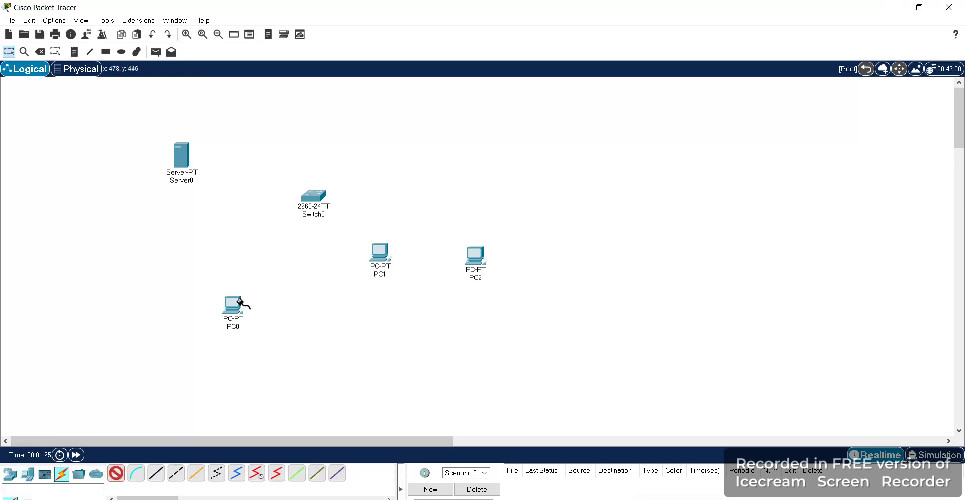
click(240, 305)
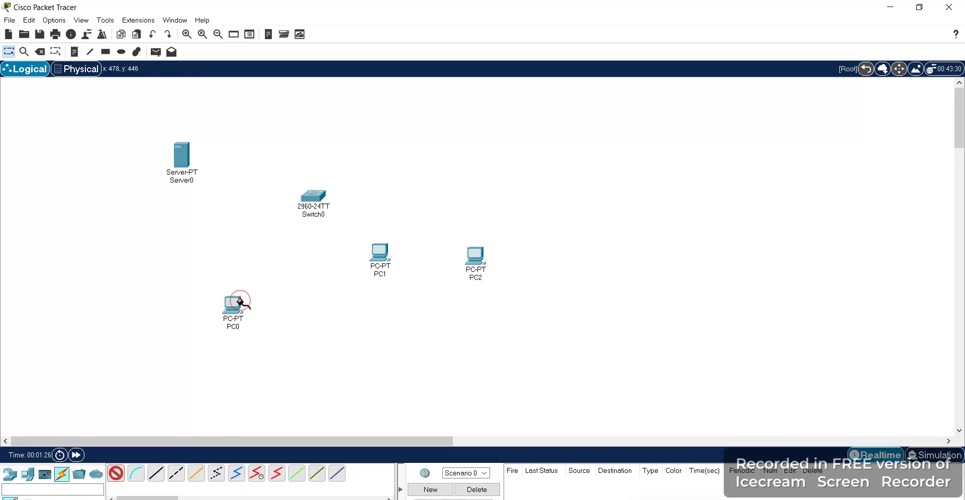
click(314, 198)
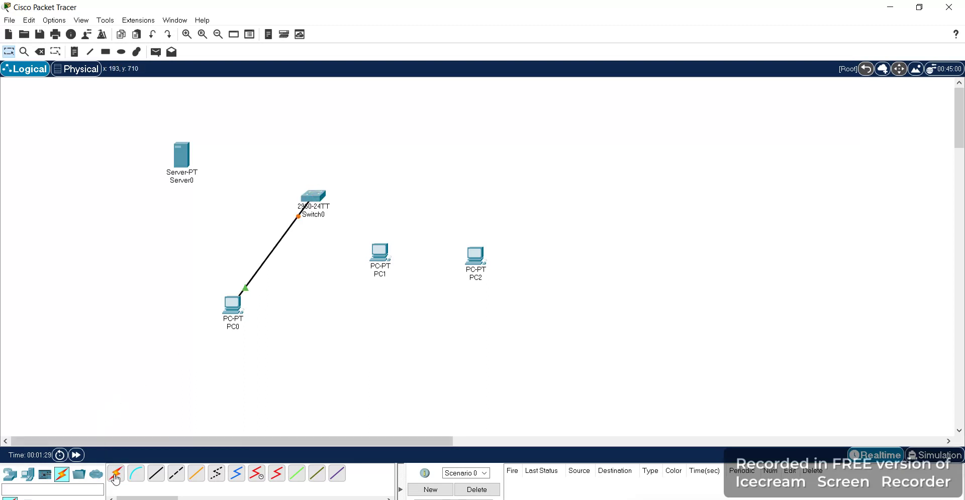
- Cable PC1, PC2 and Server0 to Switch0 with automatic connections
click(116, 473)
click(380, 252)
click(324, 196)
click(115, 474)
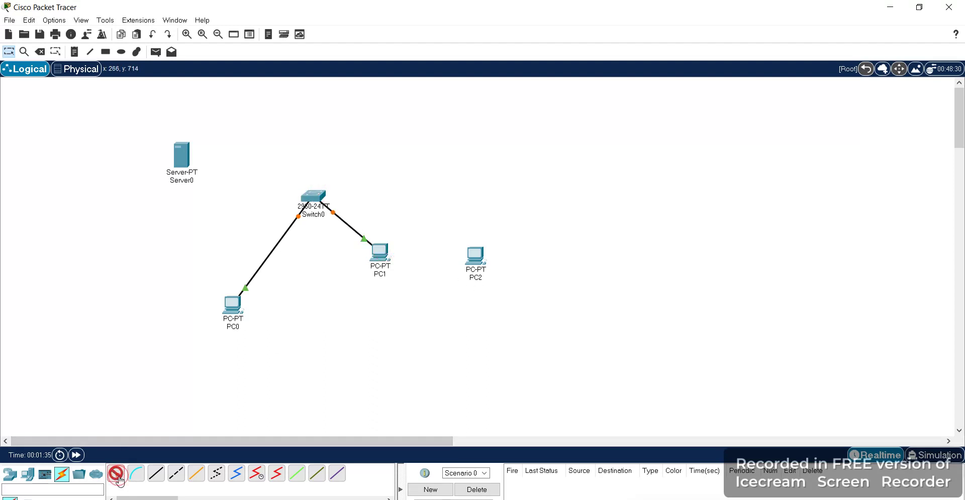
click(480, 255)
click(313, 197)
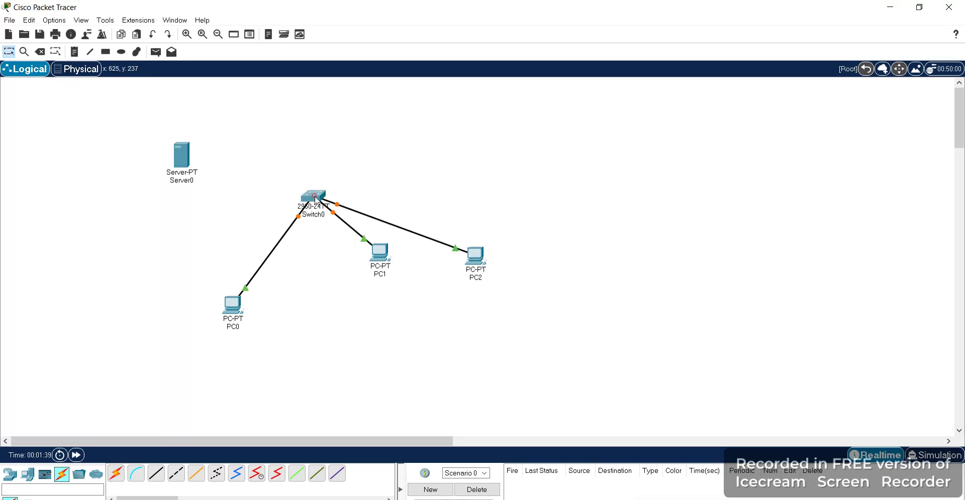
click(116, 474)
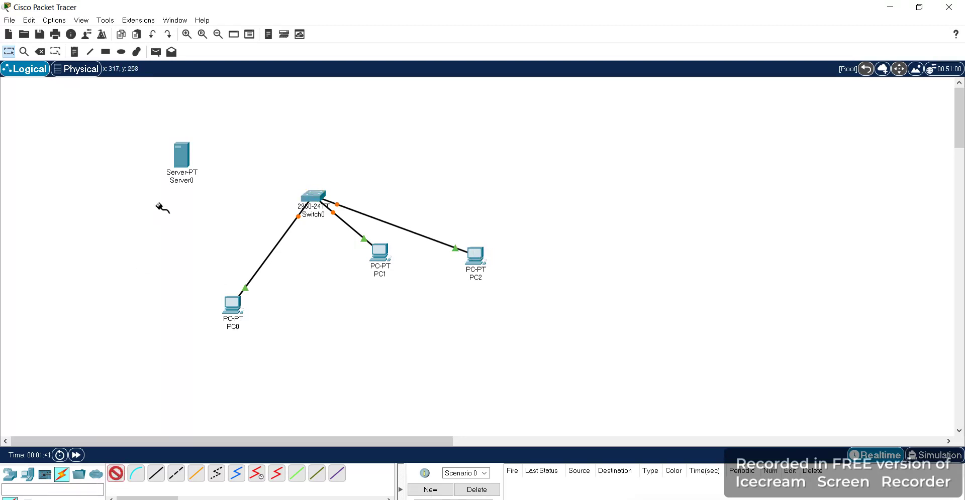
click(190, 156)
click(310, 196)
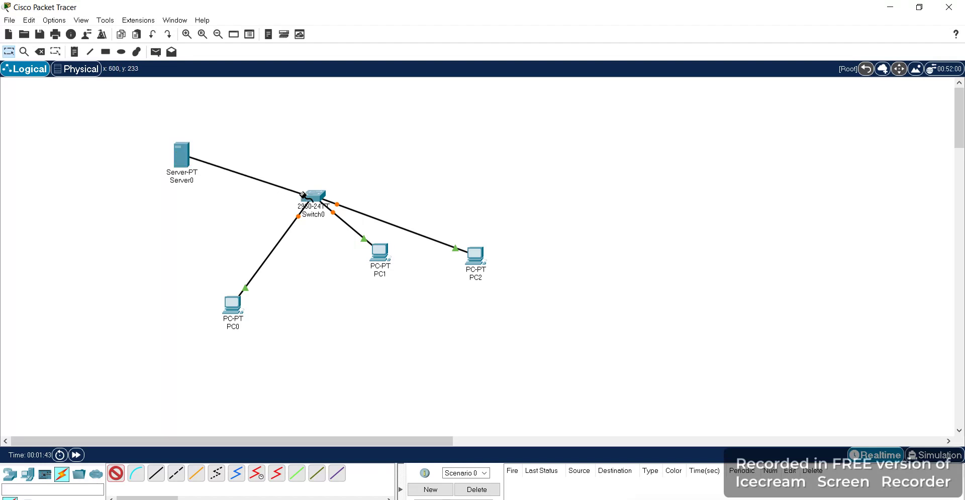
- Give Server0 static IP 192.168.1.1 with subnet mask 255.255.255.0
click(186, 166)
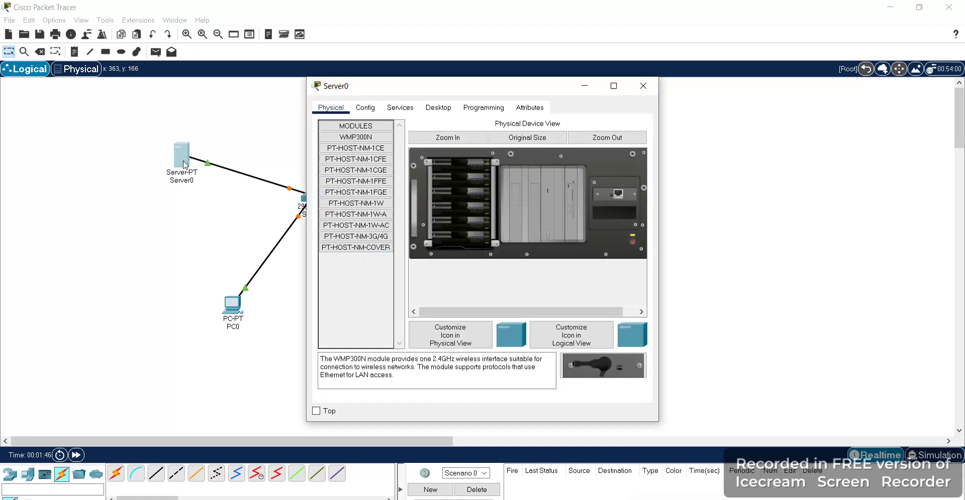
click(435, 108)
click(358, 159)
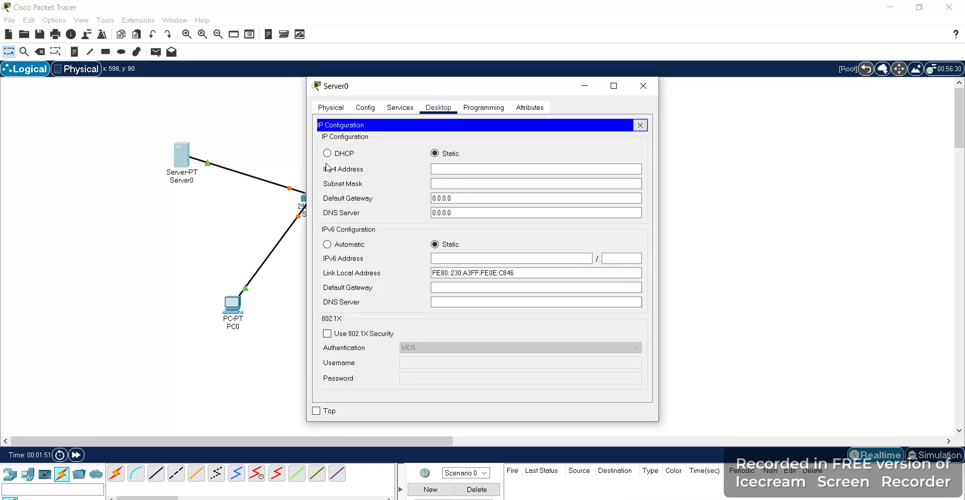
click(458, 169)
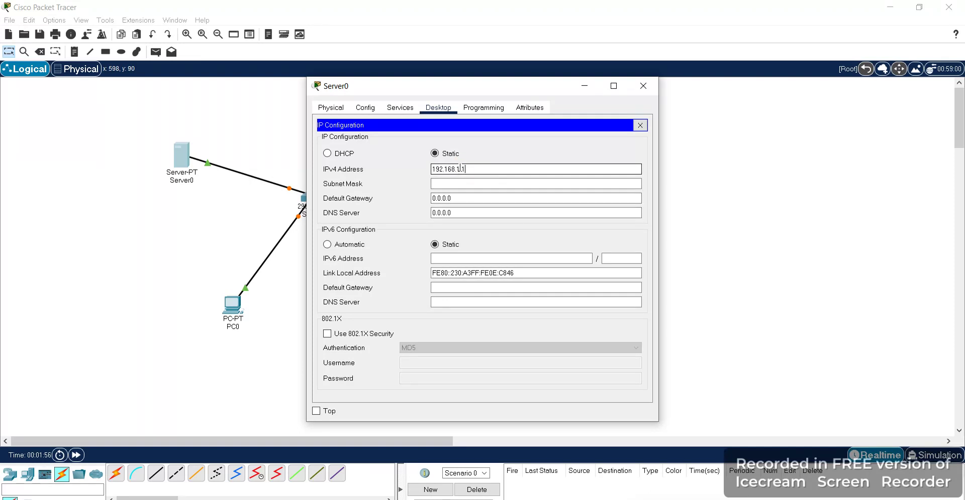
click(455, 183)
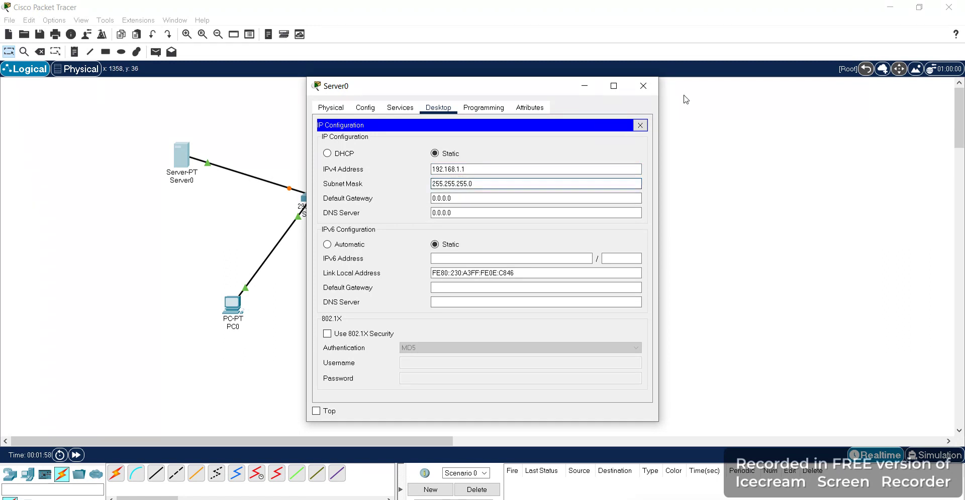
- Turn on Server0's DHCP service and close its window
click(409, 108)
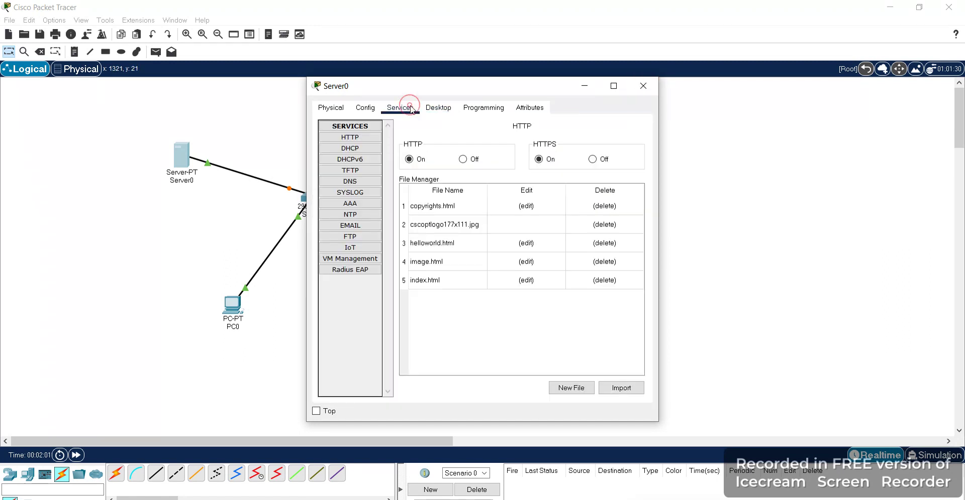
click(352, 148)
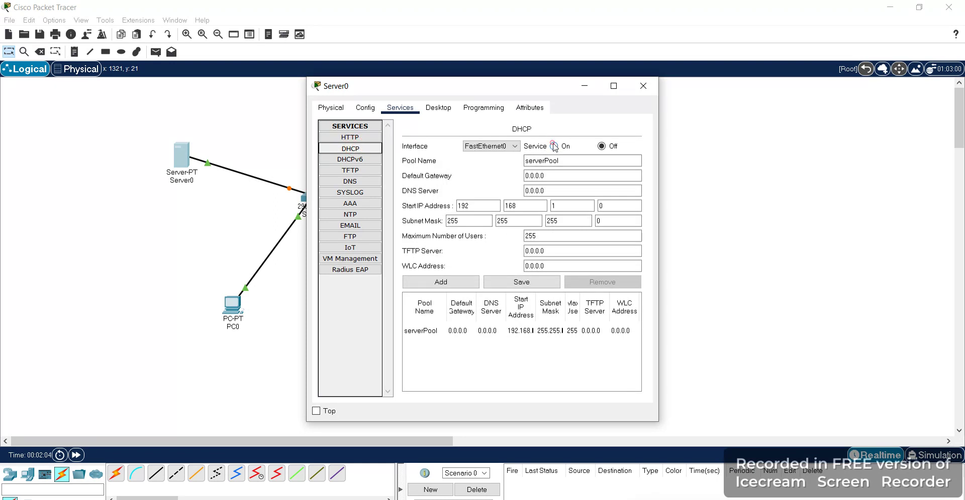
click(554, 147)
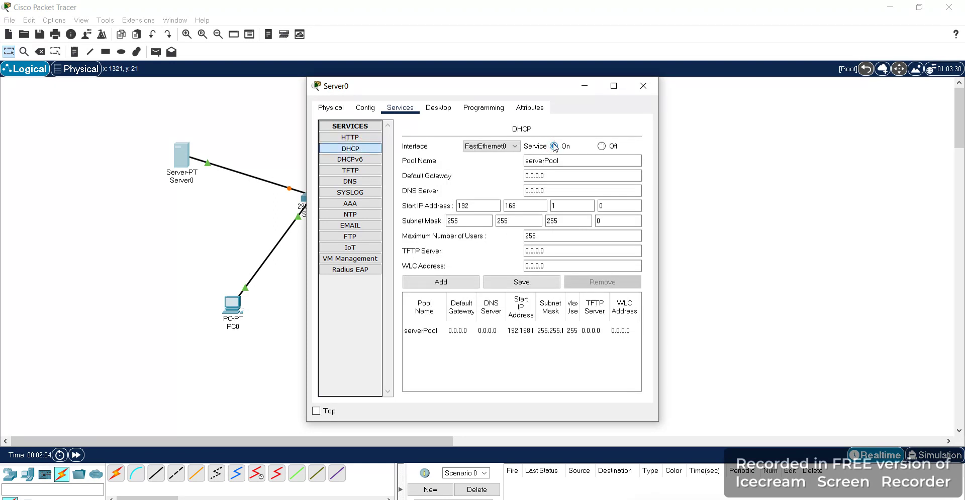
click(641, 88)
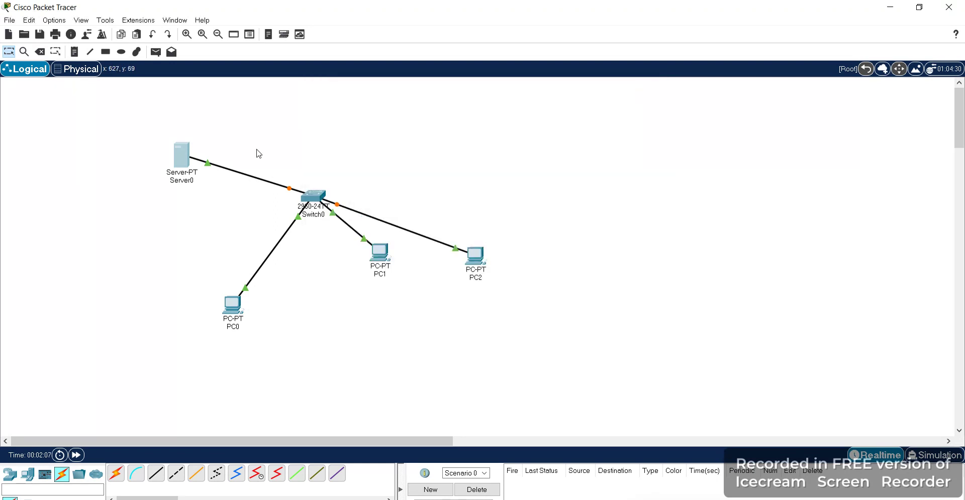
- Switch PC0's IP configuration to DHCP, obtaining 192.168.1.2 with mask 255.255.255.0
click(238, 306)
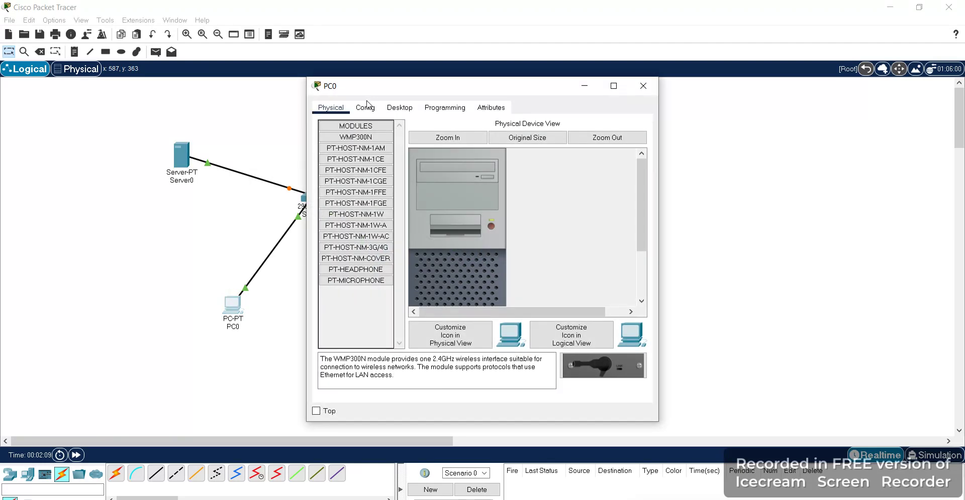
click(395, 111)
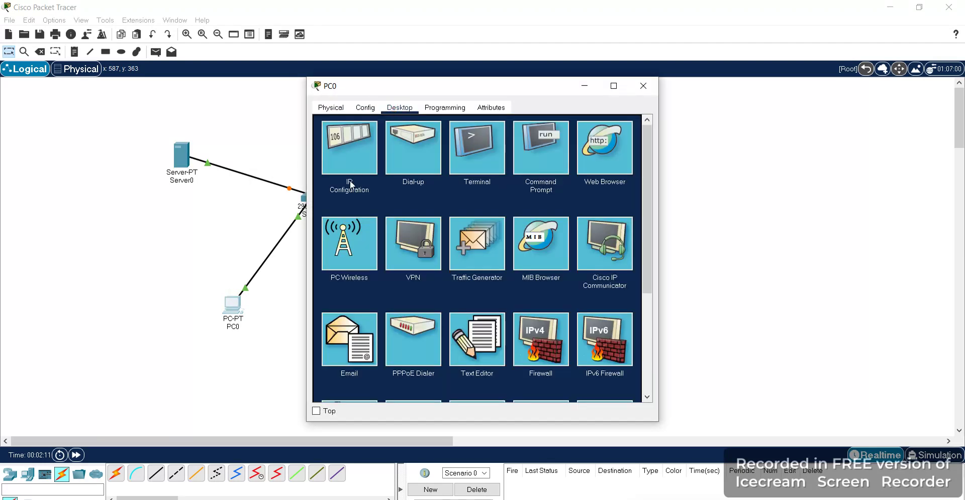
click(367, 147)
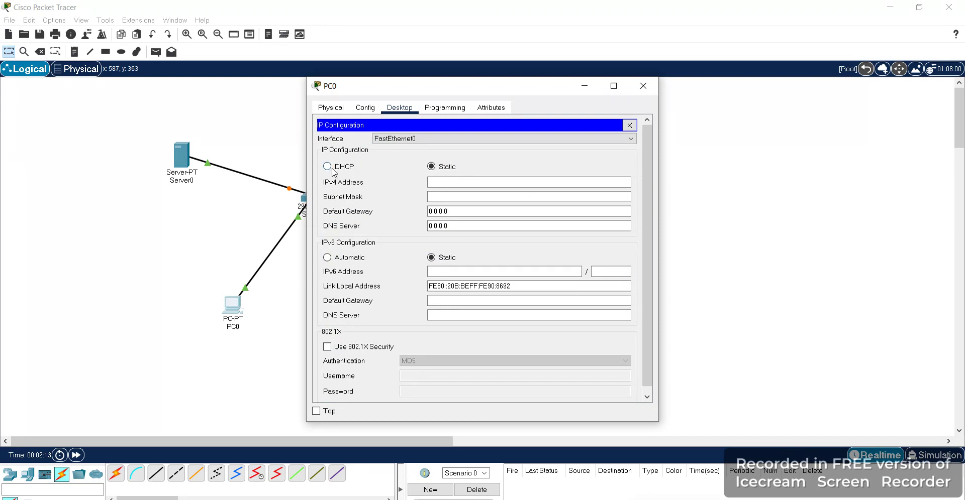
click(327, 166)
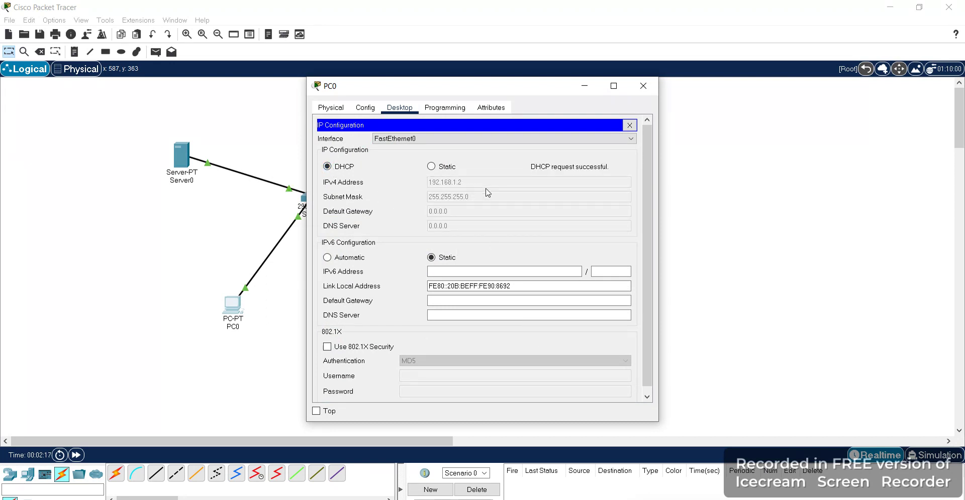
- Switch PC1's IP configuration to DHCP, obtaining 192.168.1.3 with mask 255.255.255.0
click(648, 88)
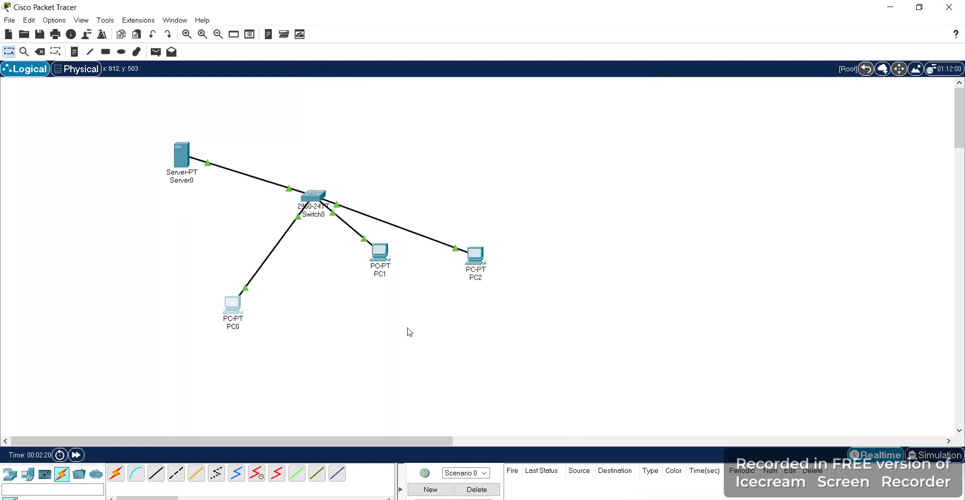
click(382, 257)
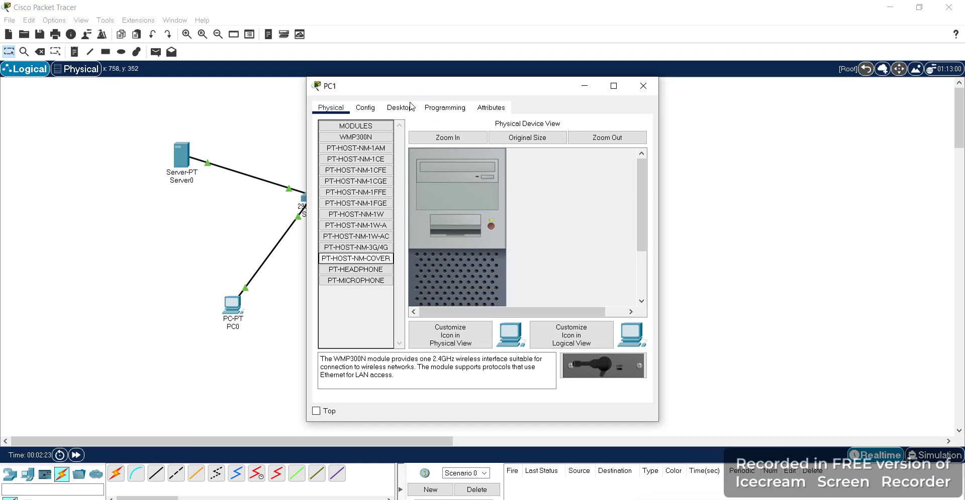
click(396, 109)
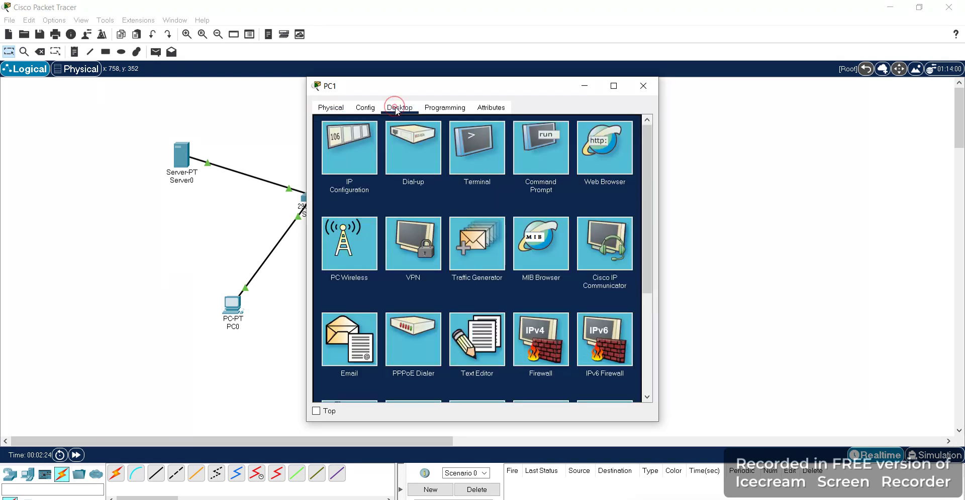
click(362, 152)
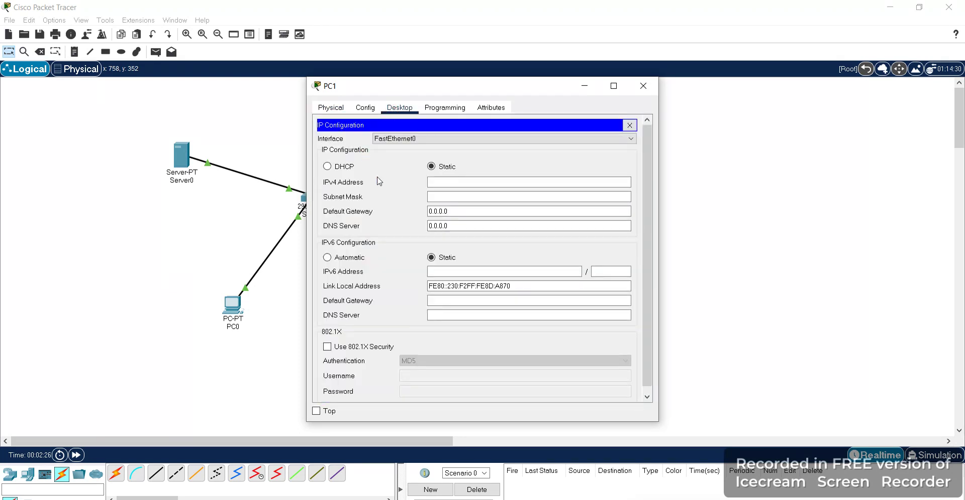
click(328, 167)
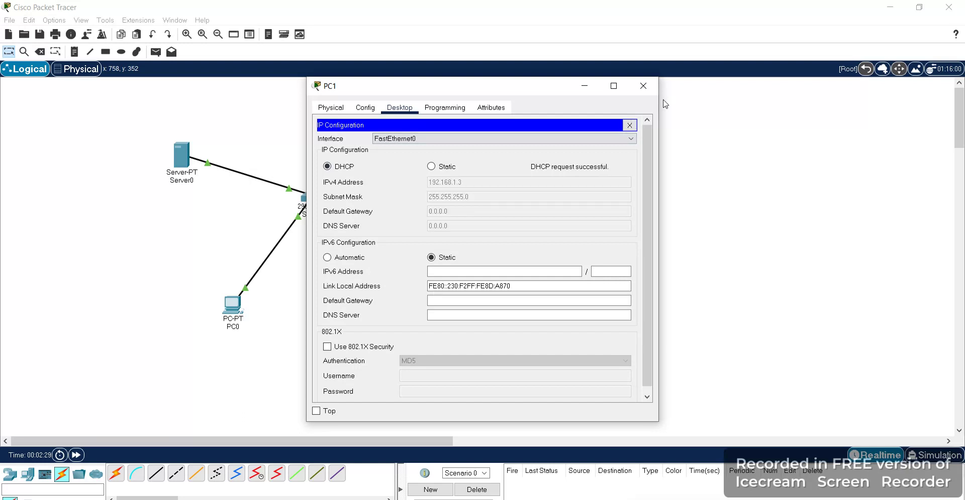
click(646, 86)
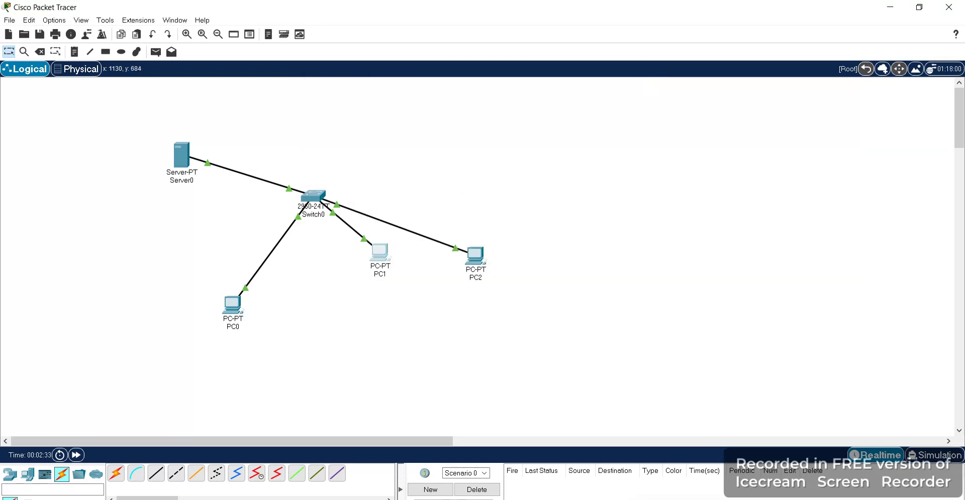
- Ping 192.168.1.1 from PC0's command prompt, getting 4/4 replies with 0% loss
click(231, 306)
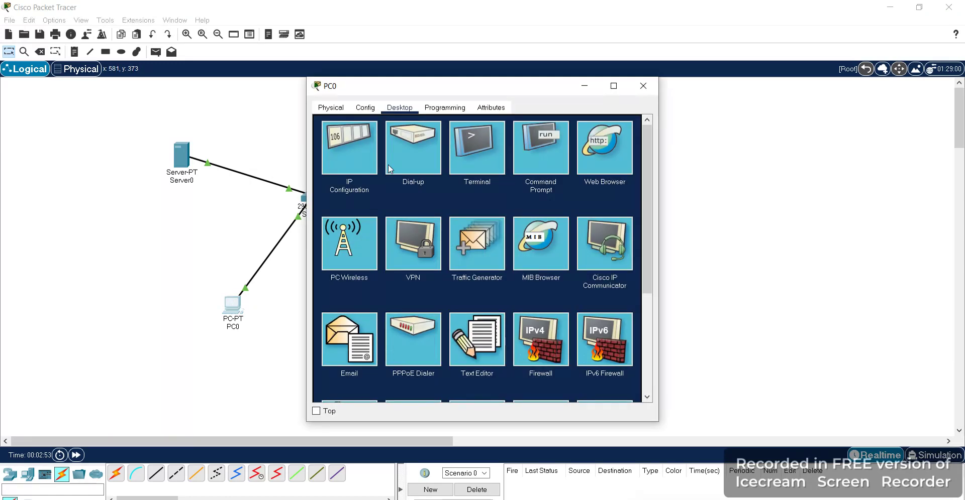
click(544, 165)
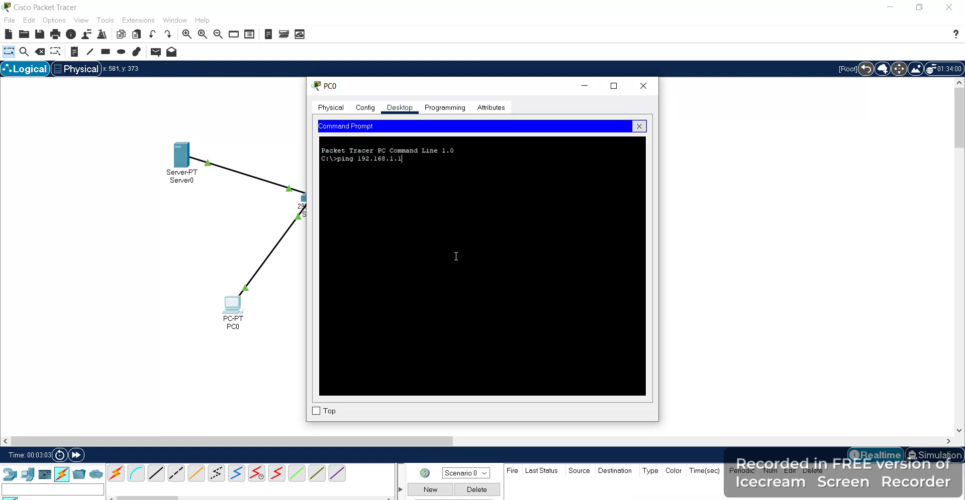
key(Return)
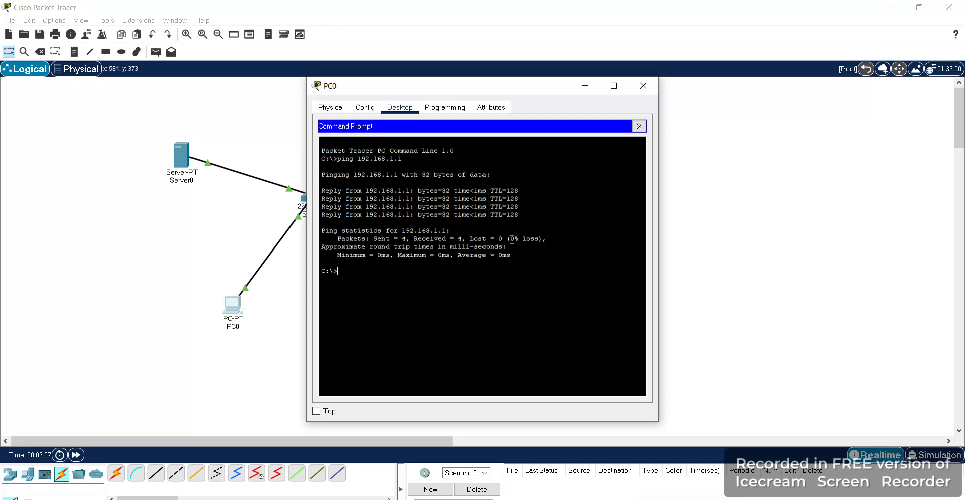
click(643, 86)
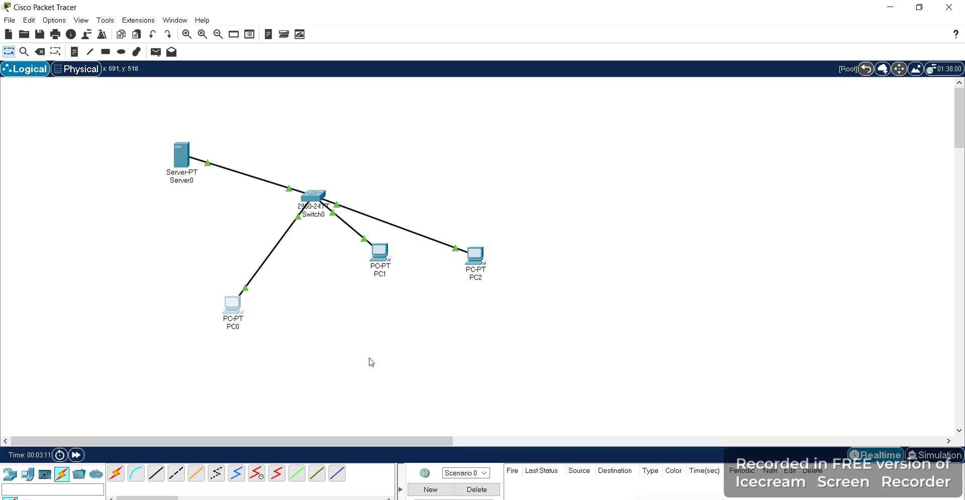
- Turn on Server0's IPv4 firewall
click(185, 159)
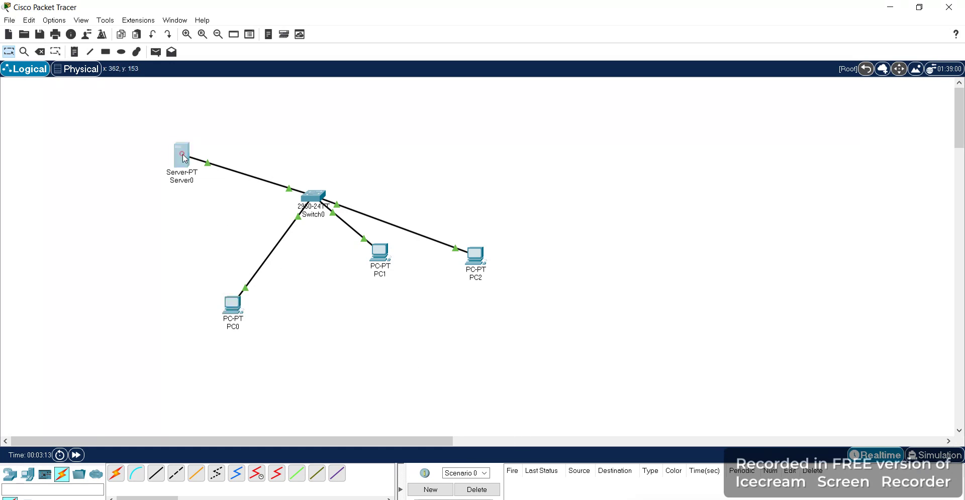
click(185, 159)
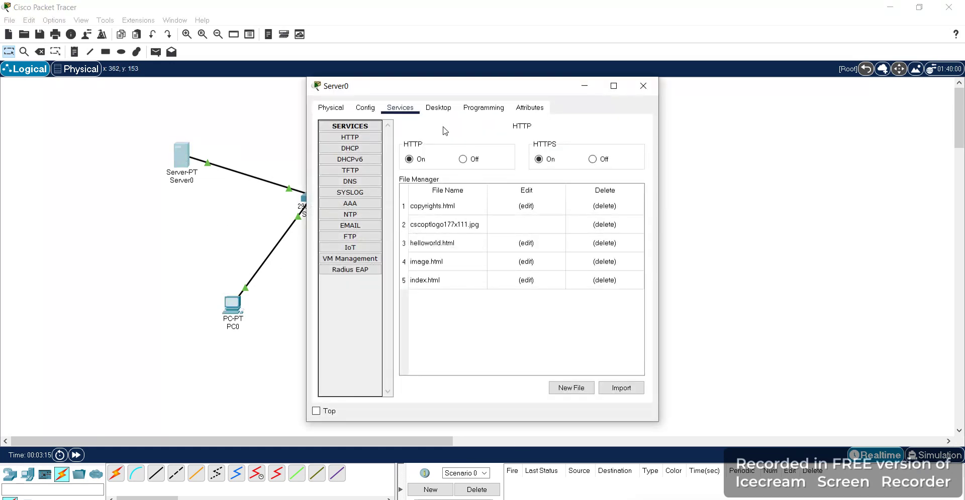
click(440, 110)
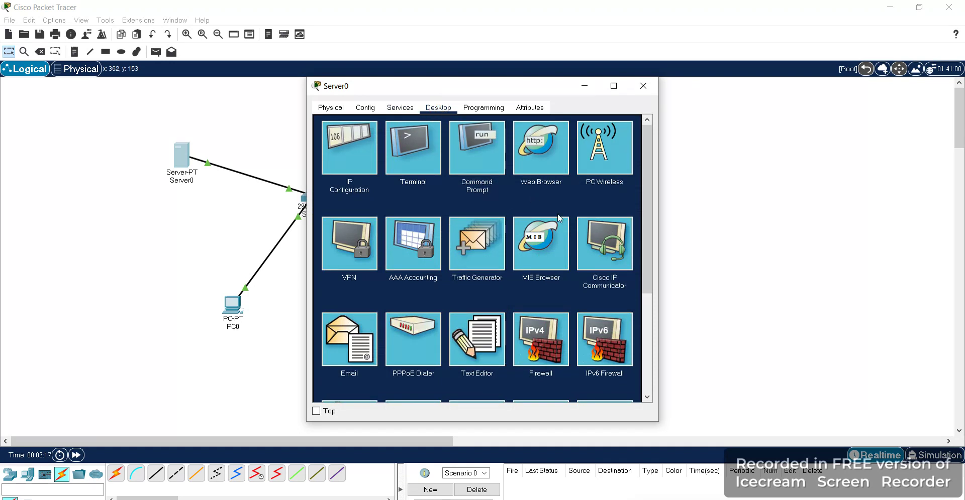
click(545, 330)
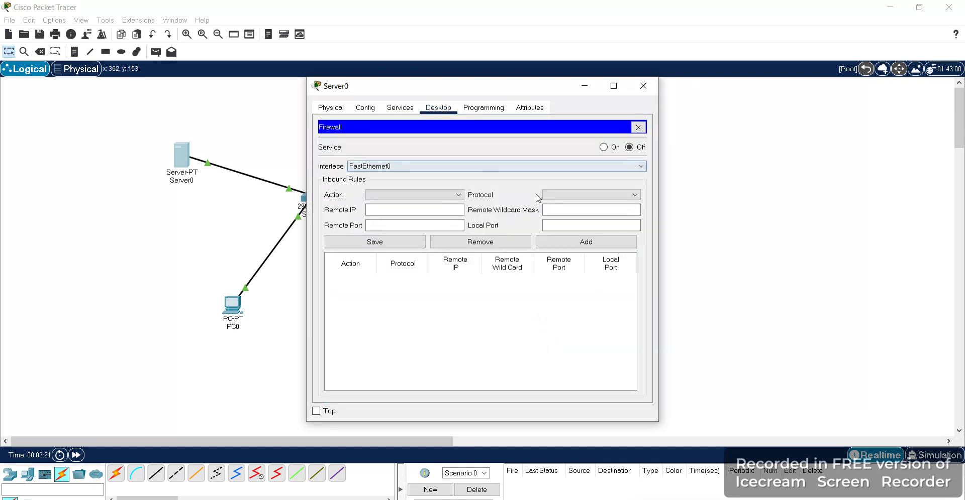
click(603, 148)
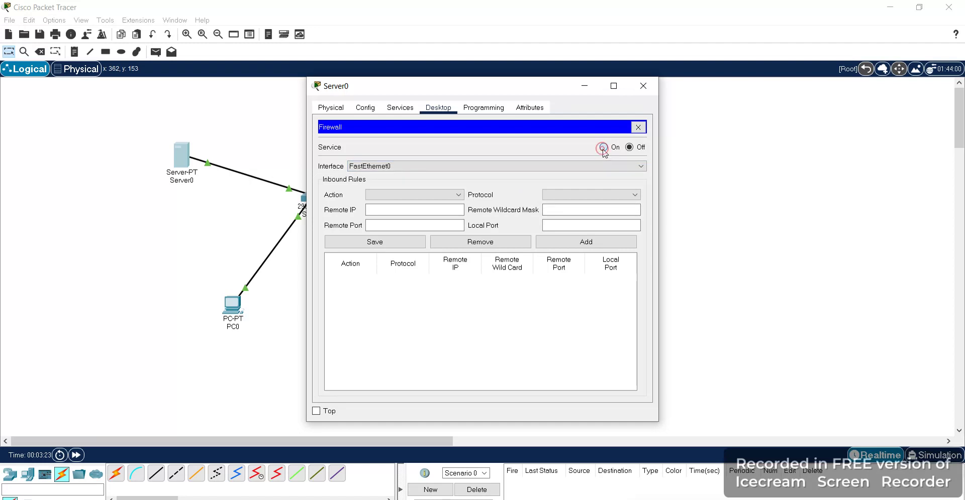
- Add and save an inbound rule denying ICMP from 0.0.0.0, wildcard 255.255.255.255
click(460, 196)
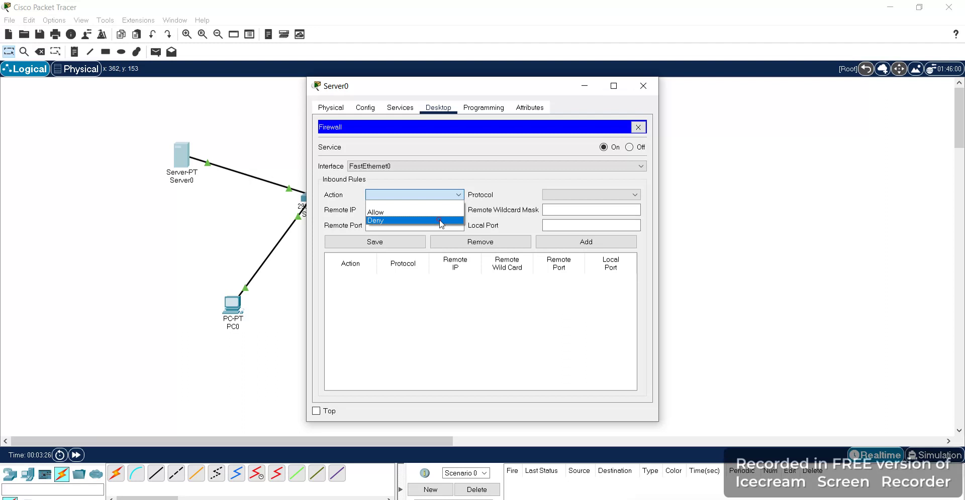
click(440, 222)
click(633, 196)
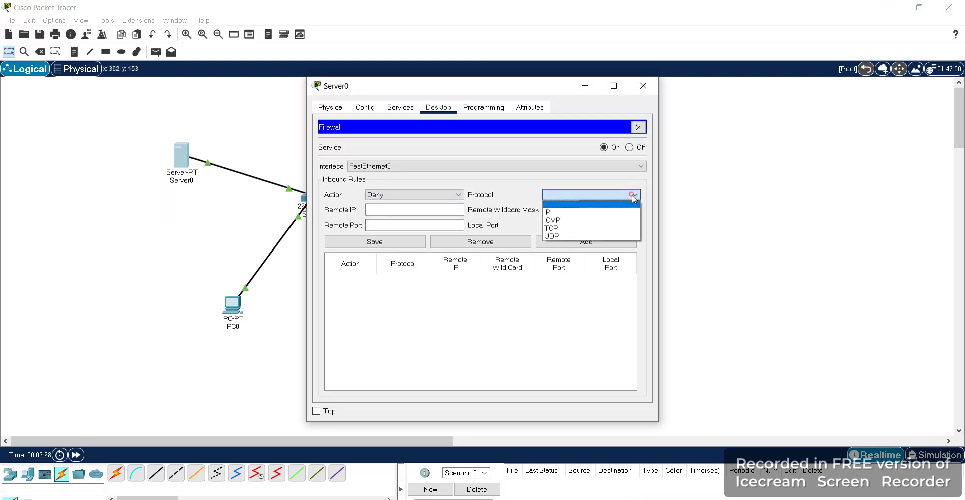
click(602, 220)
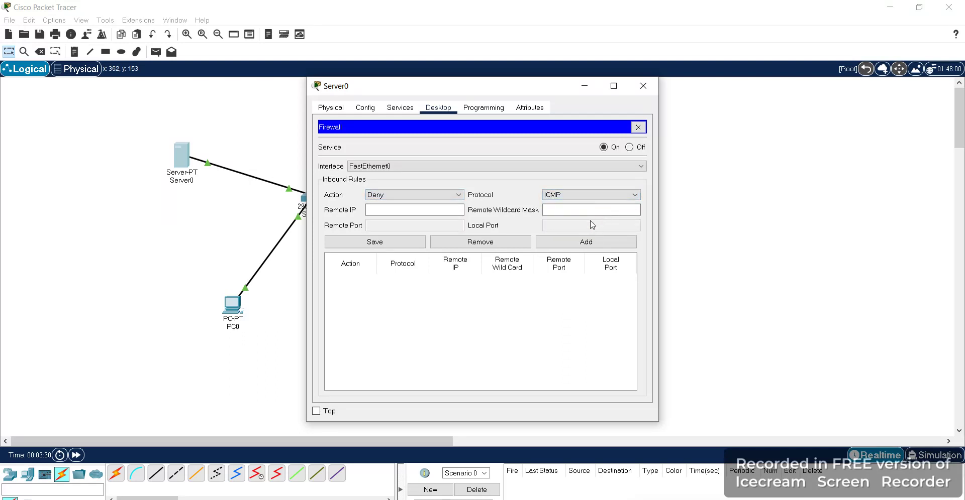
click(421, 208)
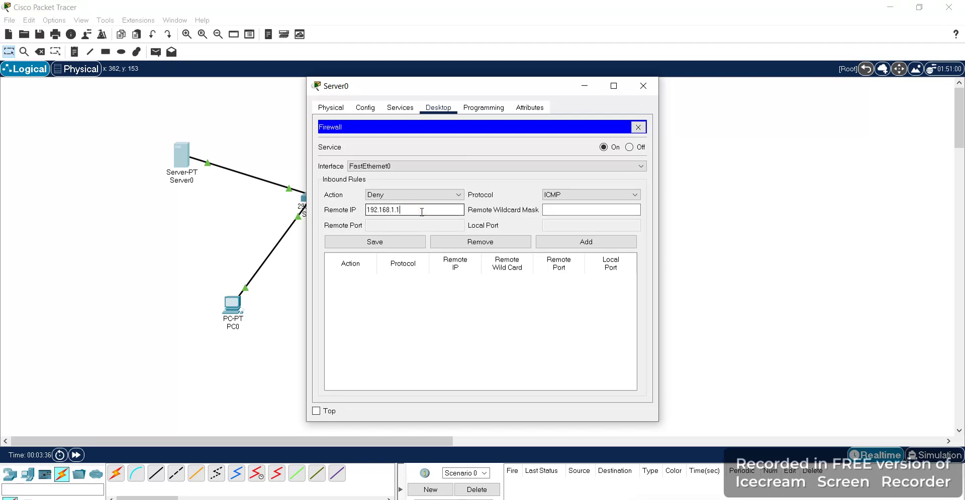
click(546, 210)
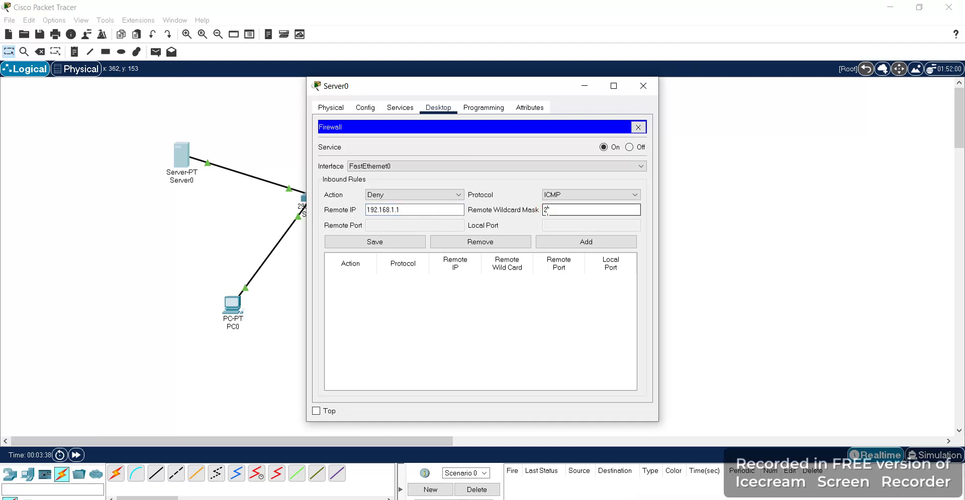
text(255.255.255.255)
click(587, 242)
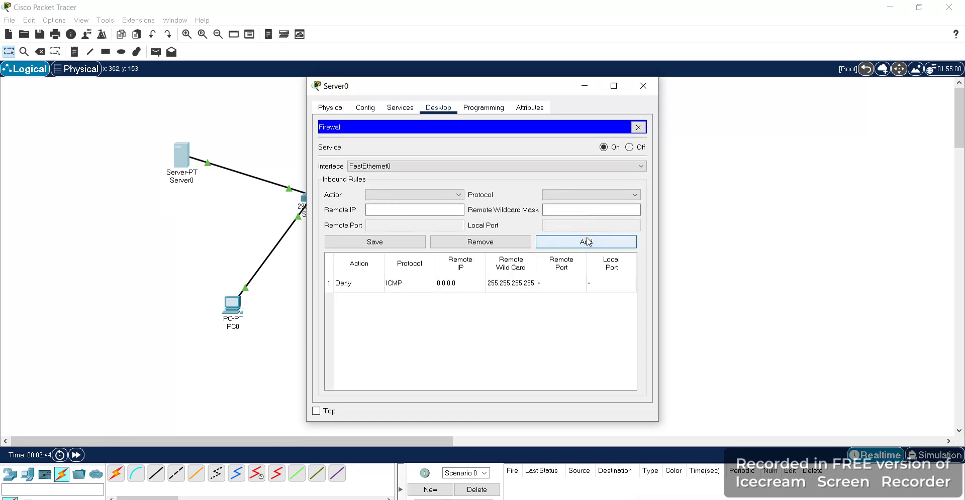
click(387, 240)
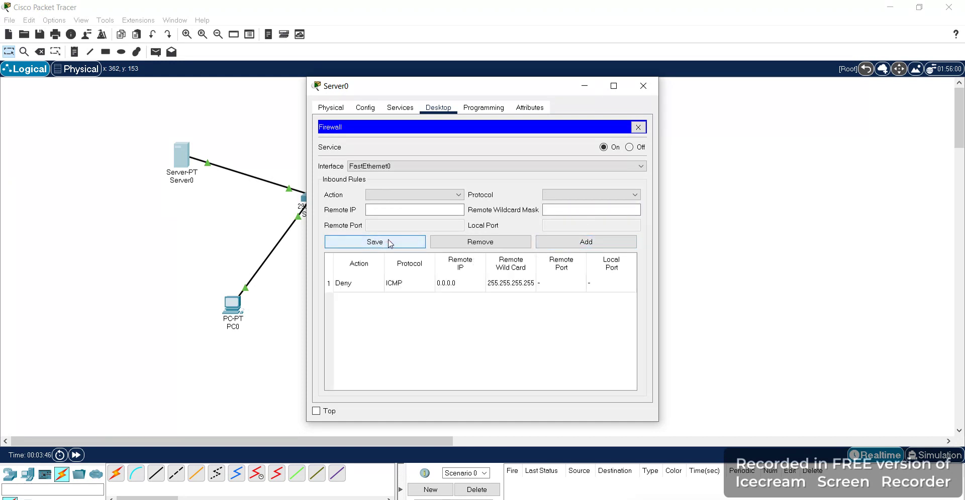
- Add and save a second firewall rule allowing IP traffic, wildcard mask 255.255.255.255
click(458, 194)
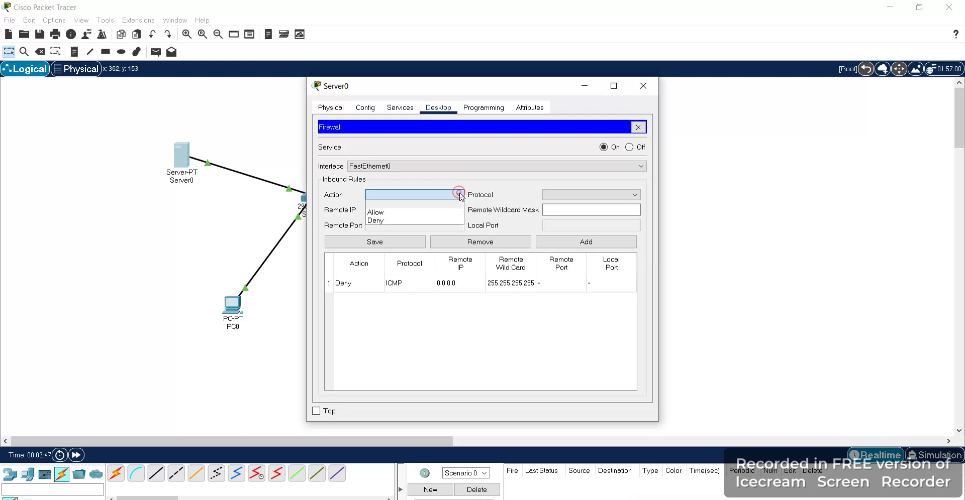
click(431, 212)
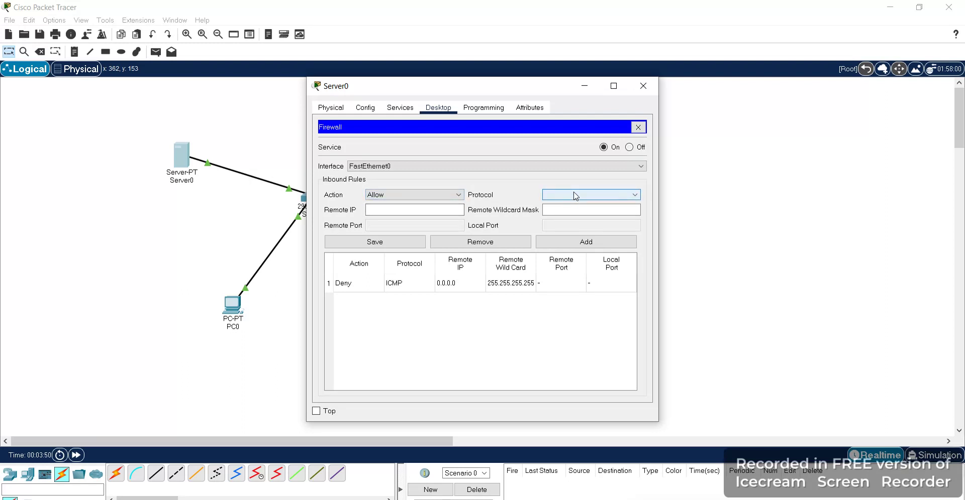
click(574, 193)
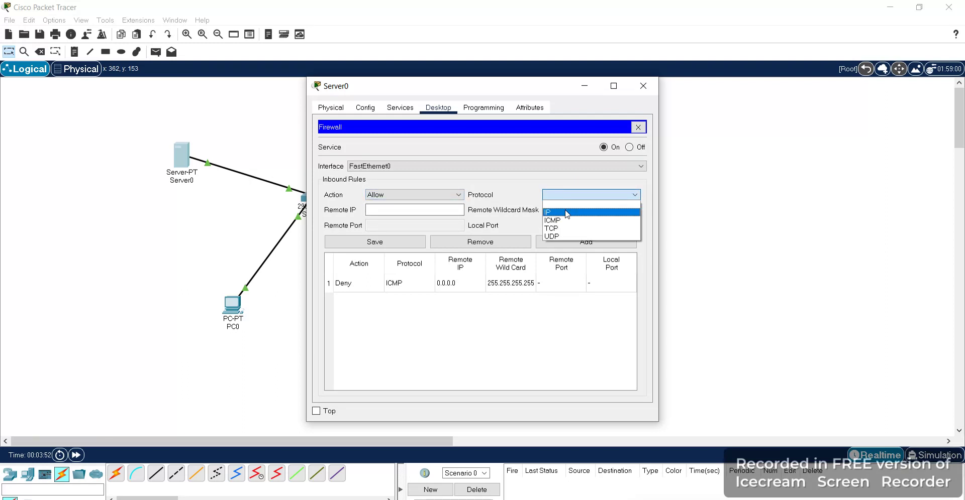
click(567, 211)
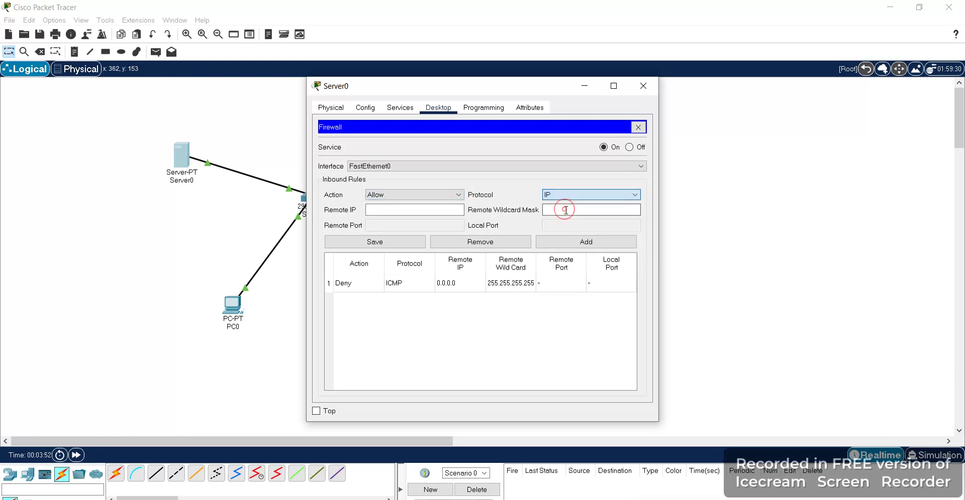
click(401, 209)
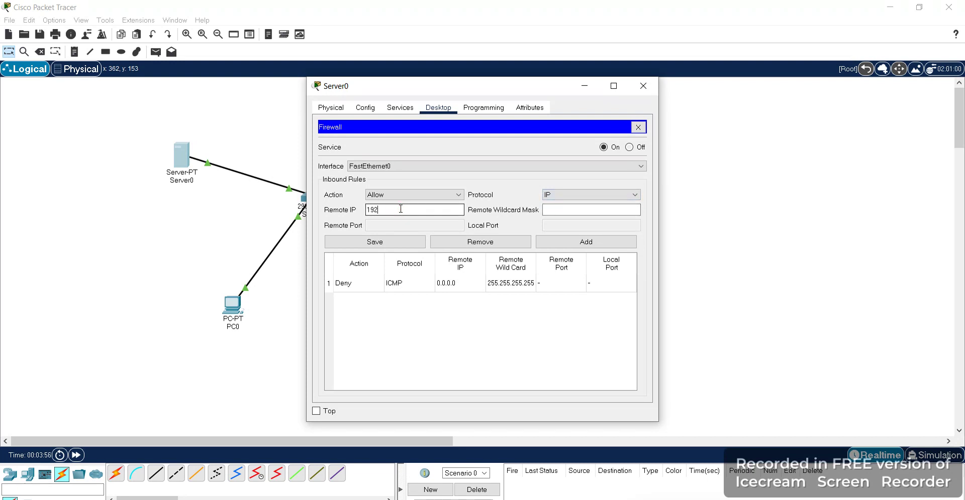
text(192.168.1.1)
click(558, 209)
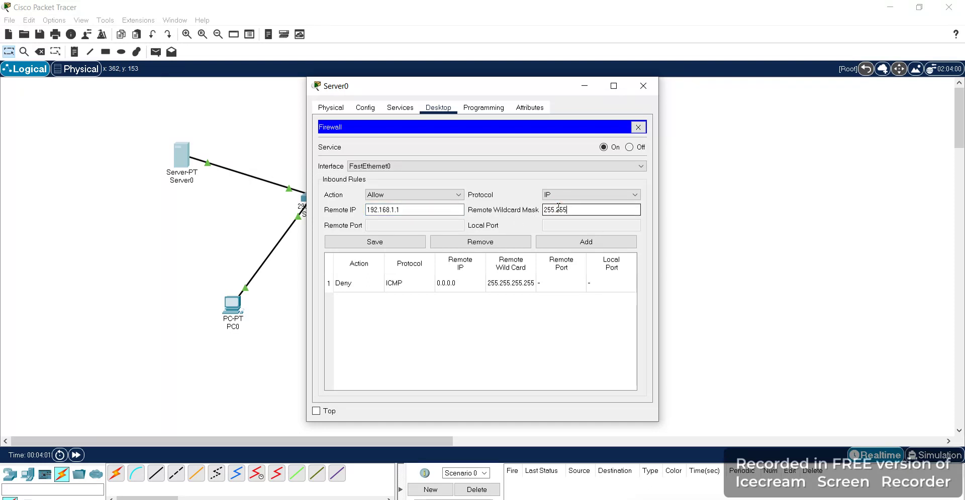
text(255.255.255.255)
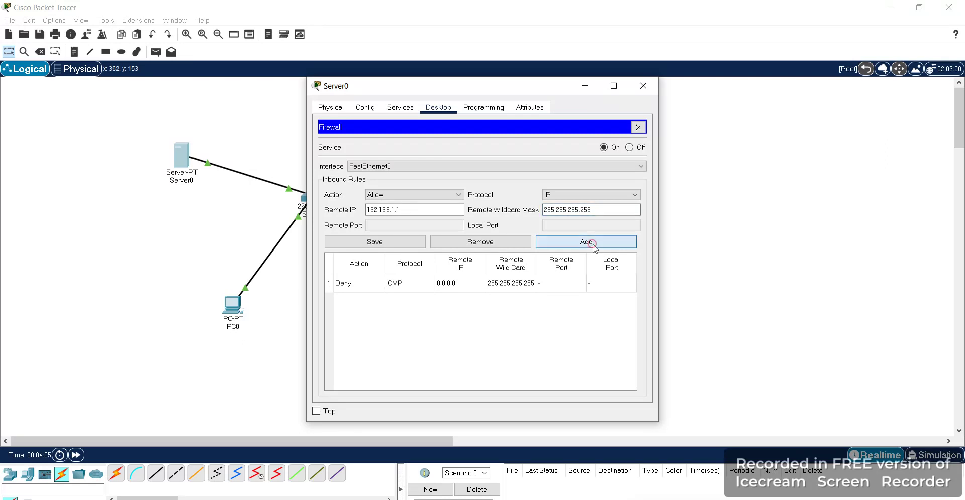
click(594, 246)
click(364, 243)
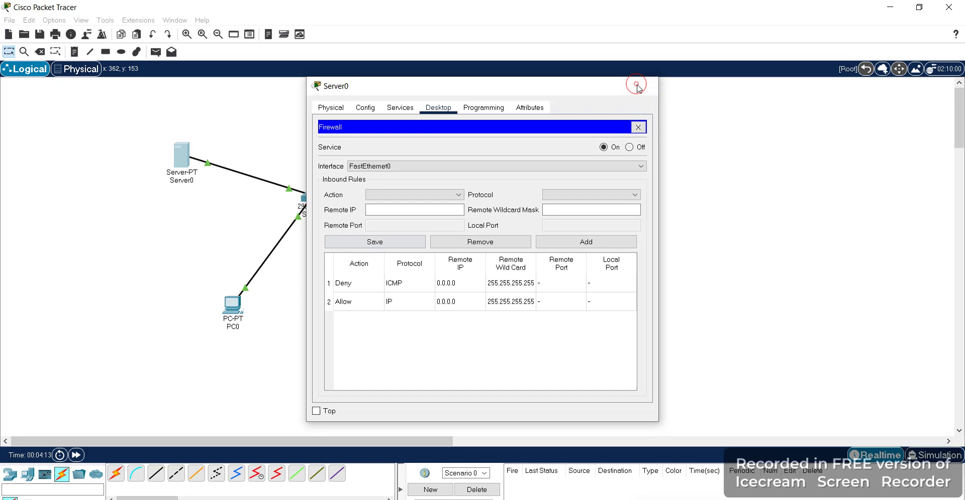
- Reopen Server0 to confirm its HTTP service is on, then close the window
click(639, 88)
click(185, 152)
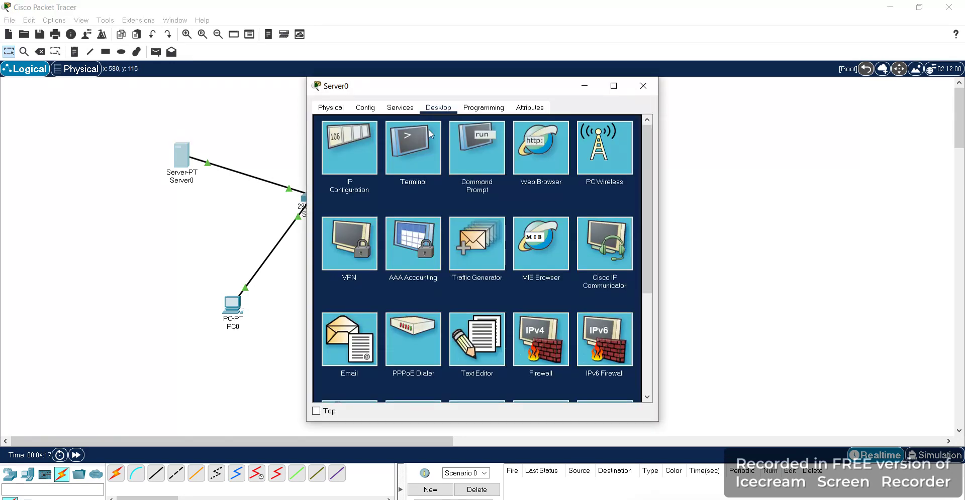
click(397, 107)
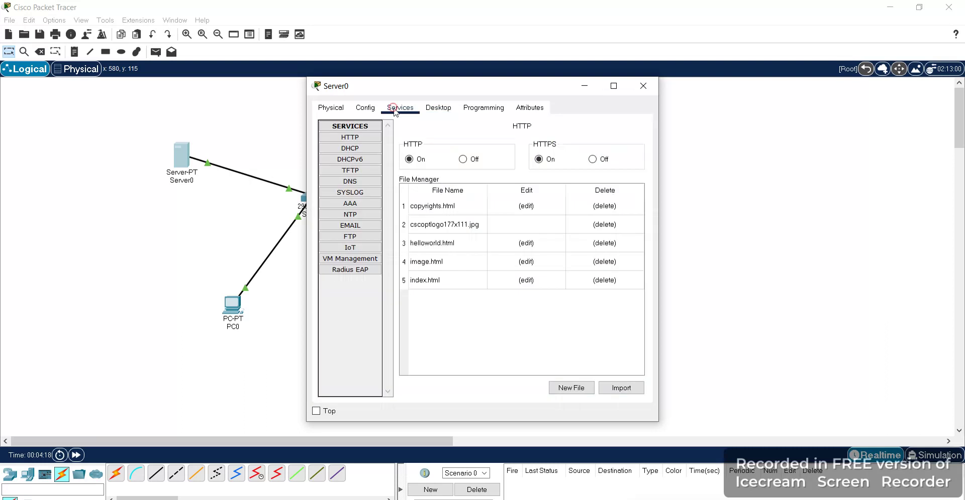
click(371, 141)
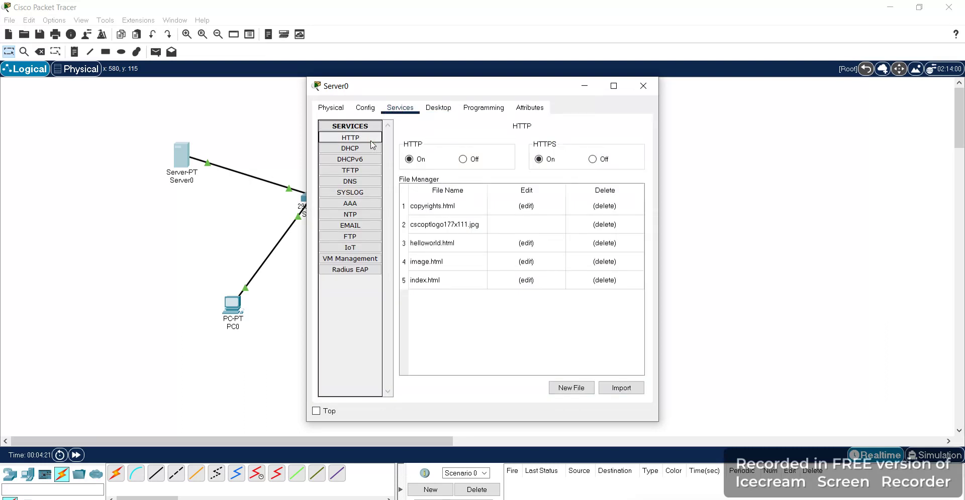
click(643, 87)
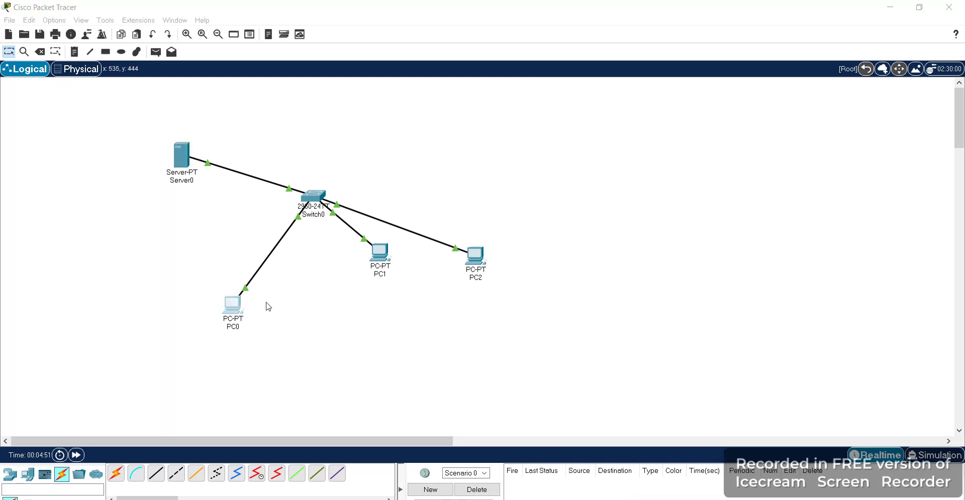
- Rerun ping 192.168.1.1 from PC0's command prompt; every request now times out
click(234, 309)
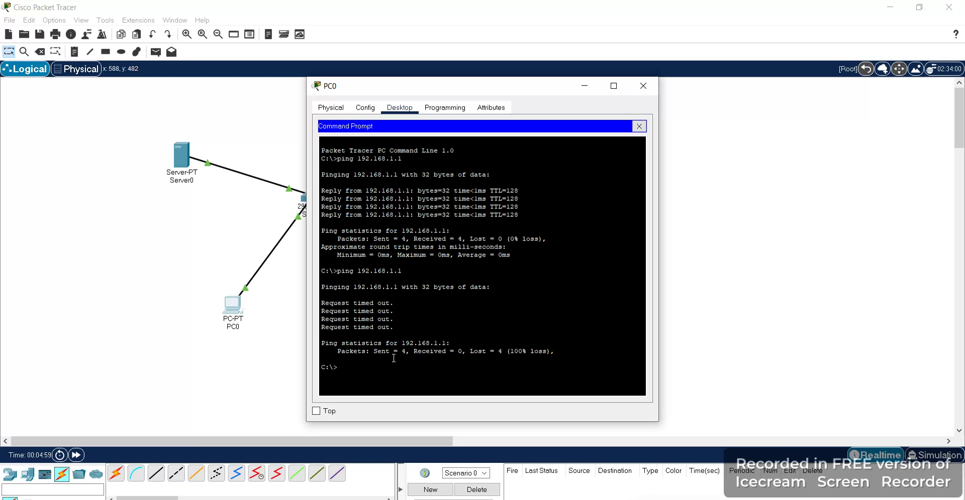
key(Up)
key(Return)
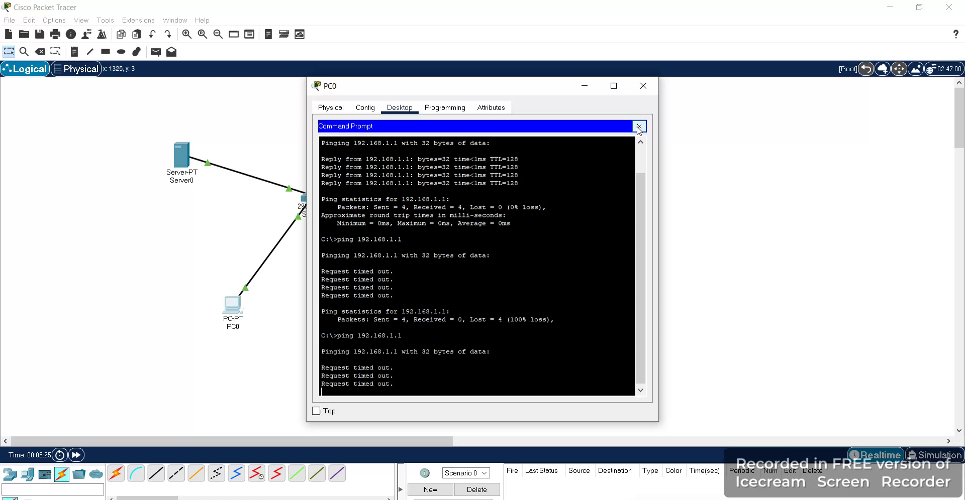
click(638, 127)
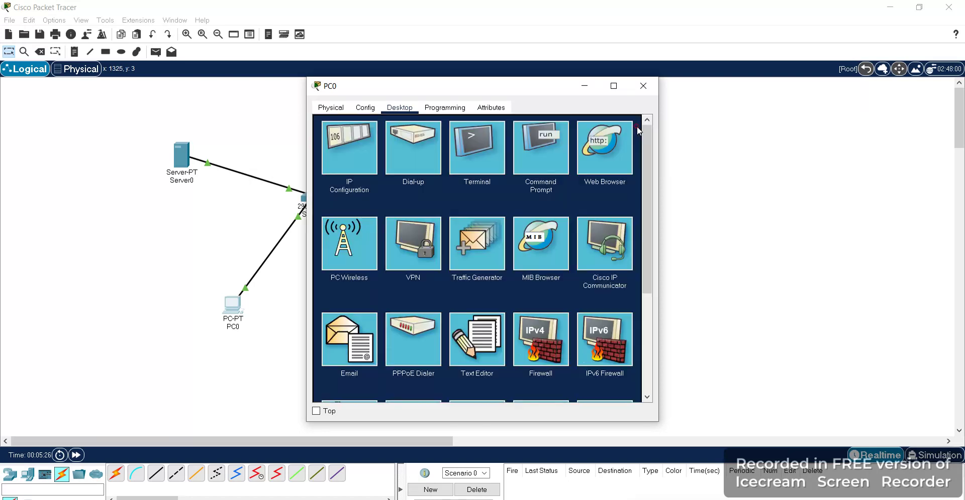
click(611, 157)
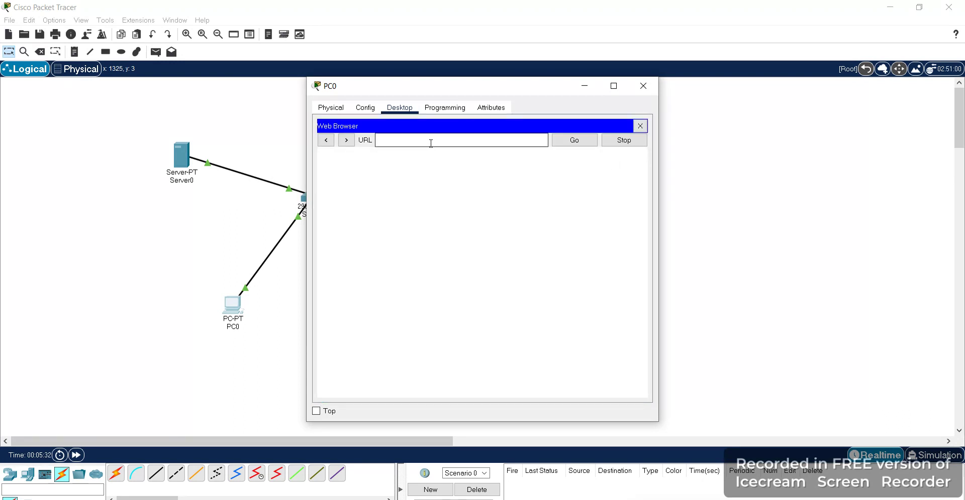
text(192.168.1.1)
key(Return)
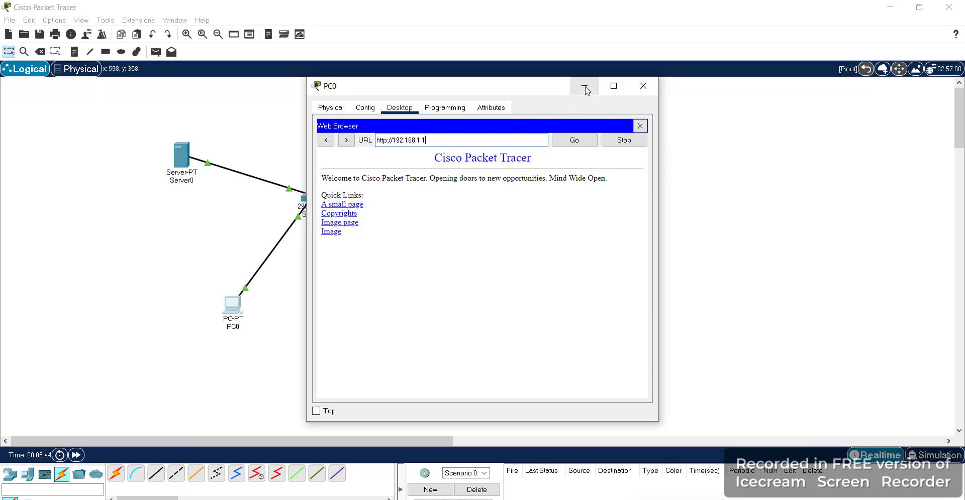
click(643, 92)
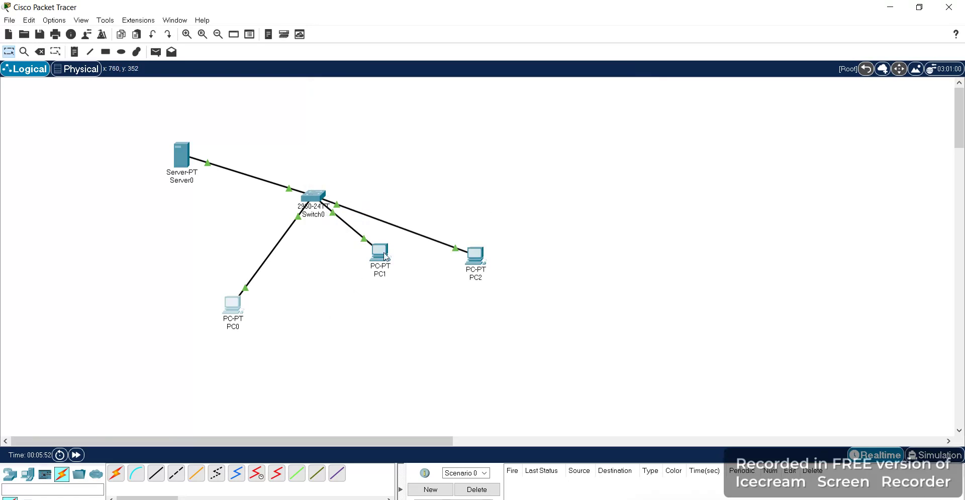
- Run 'ping 192.168.1.1' from PC1's command prompt to test reaching the server
click(384, 254)
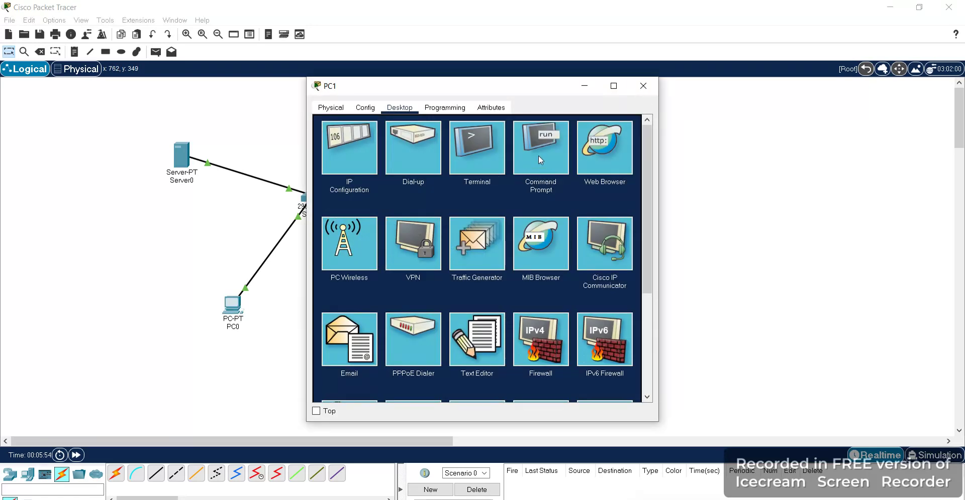
click(544, 156)
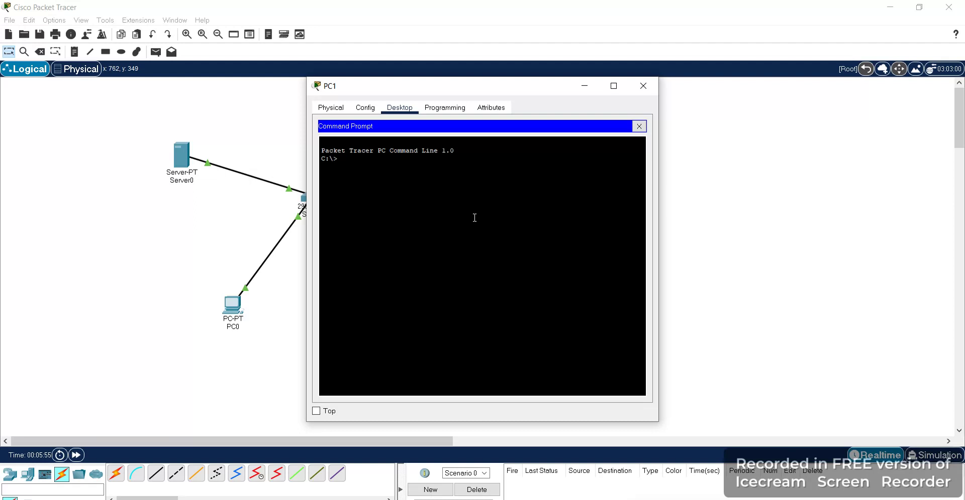
text(ping 192.168.1.1)
key(Return)
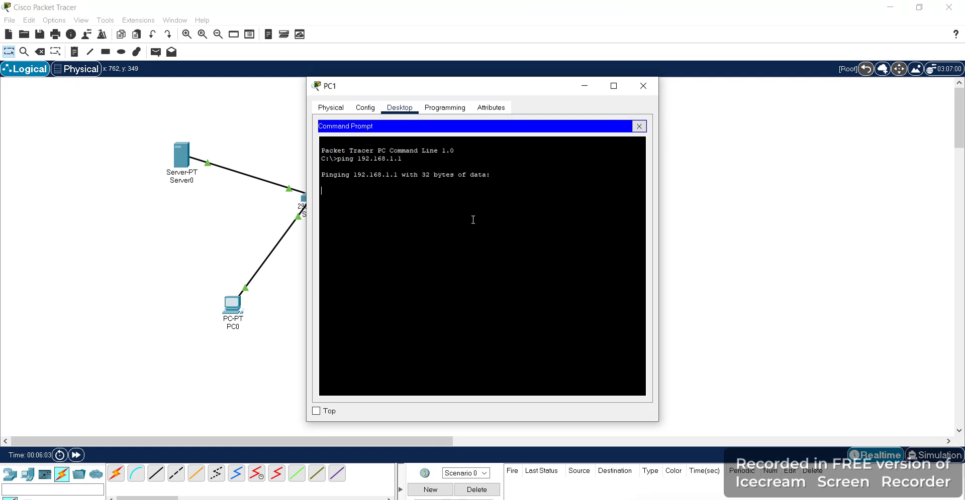